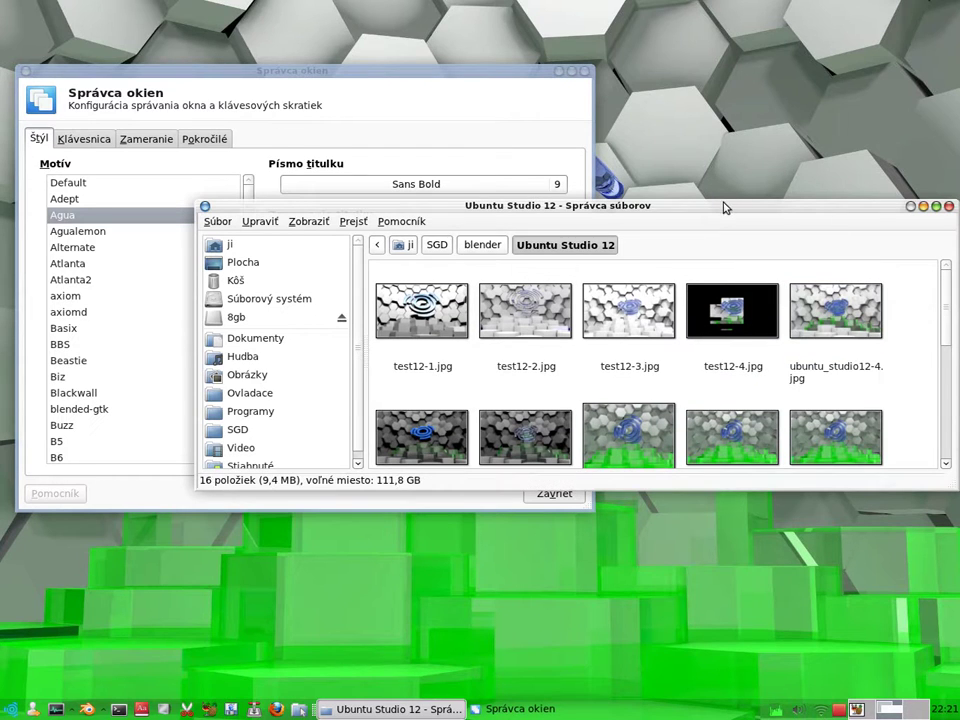
Step: Apply the Default window theme and bring the file manager forward to check its title bar
{"action": "left_click", "coordinate": [484, 75]}
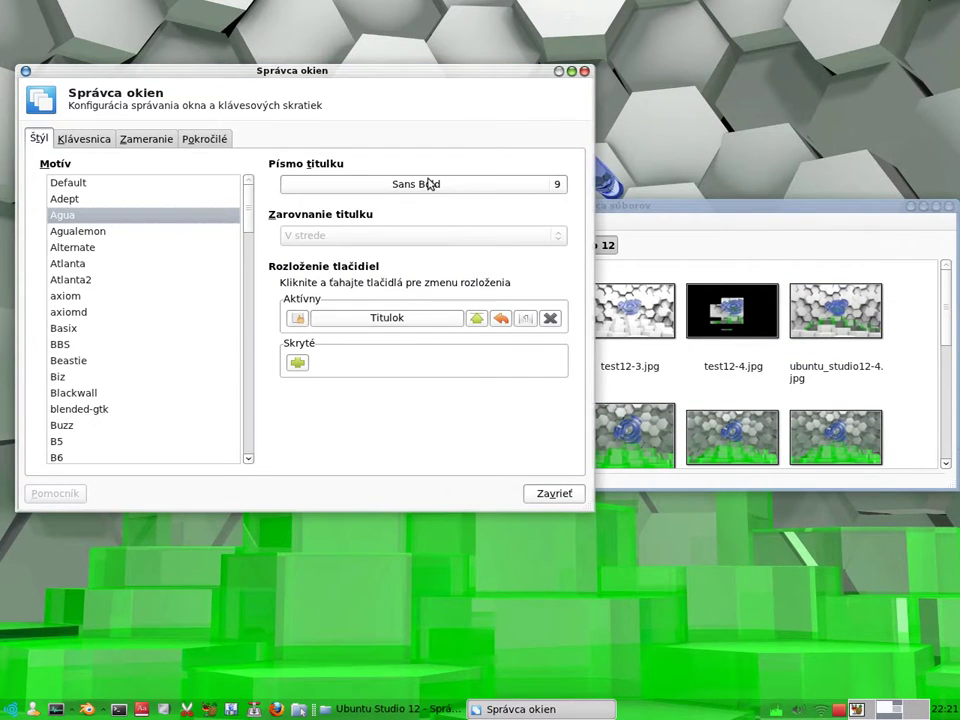
{"action": "left_click", "coordinate": [73, 190]}
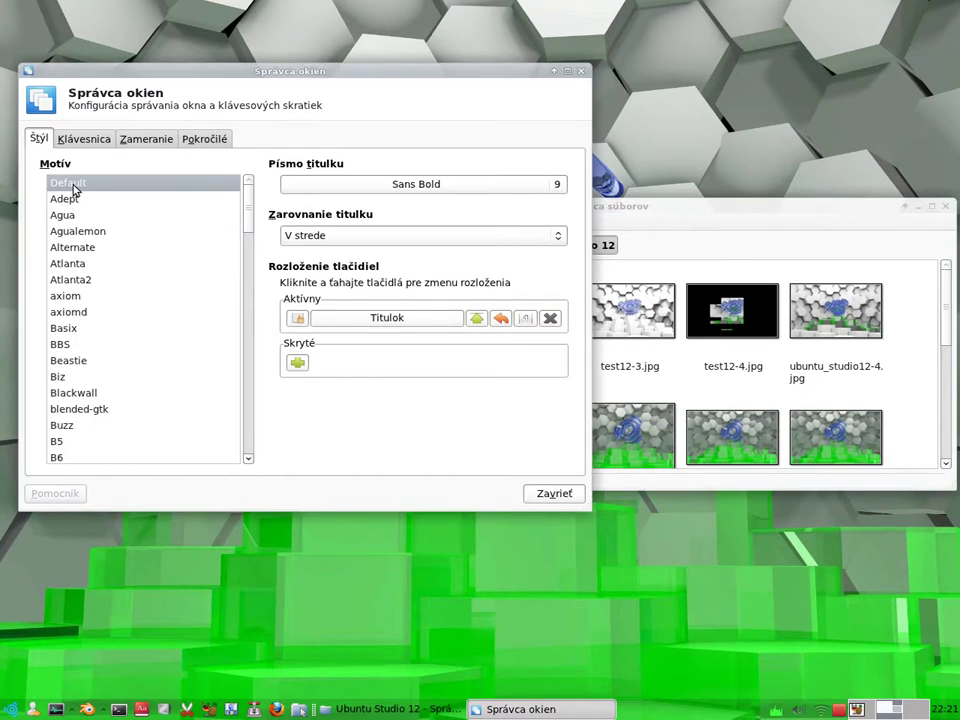
{"action": "left_click", "coordinate": [664, 206]}
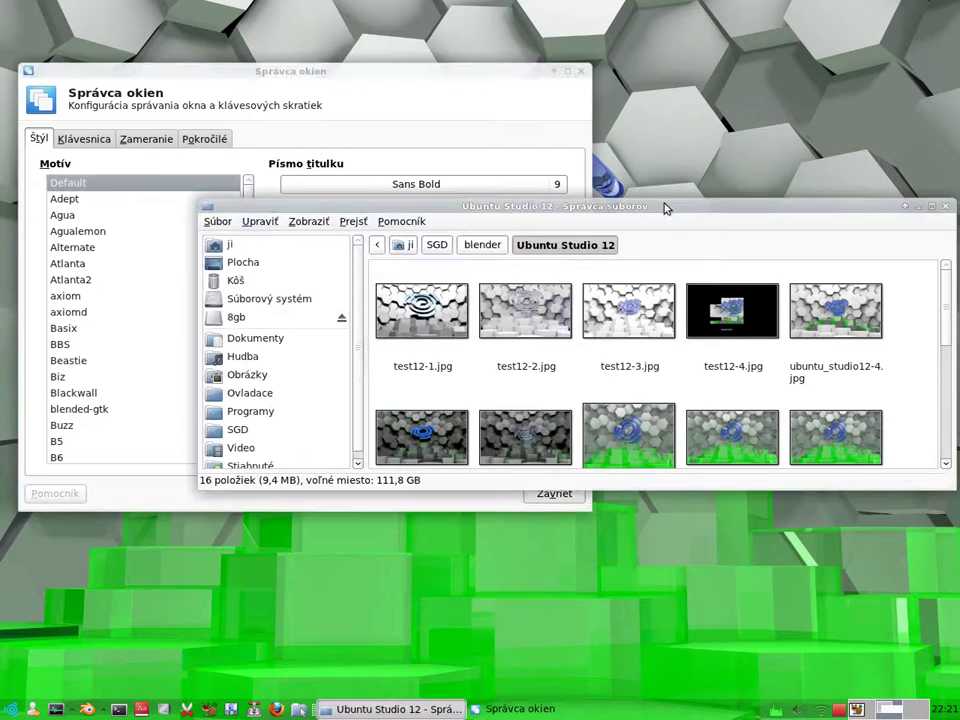
Step: Preview the window themes one after another from Adept through axiomd
{"action": "left_click", "coordinate": [72, 202]}
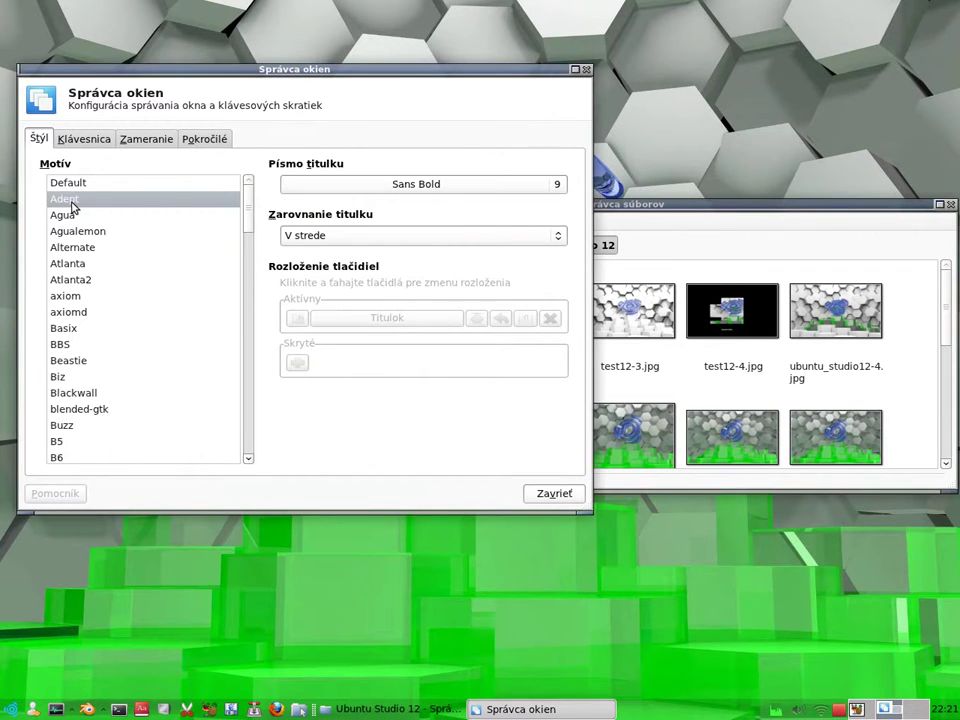
{"action": "key", "text": "Down"}
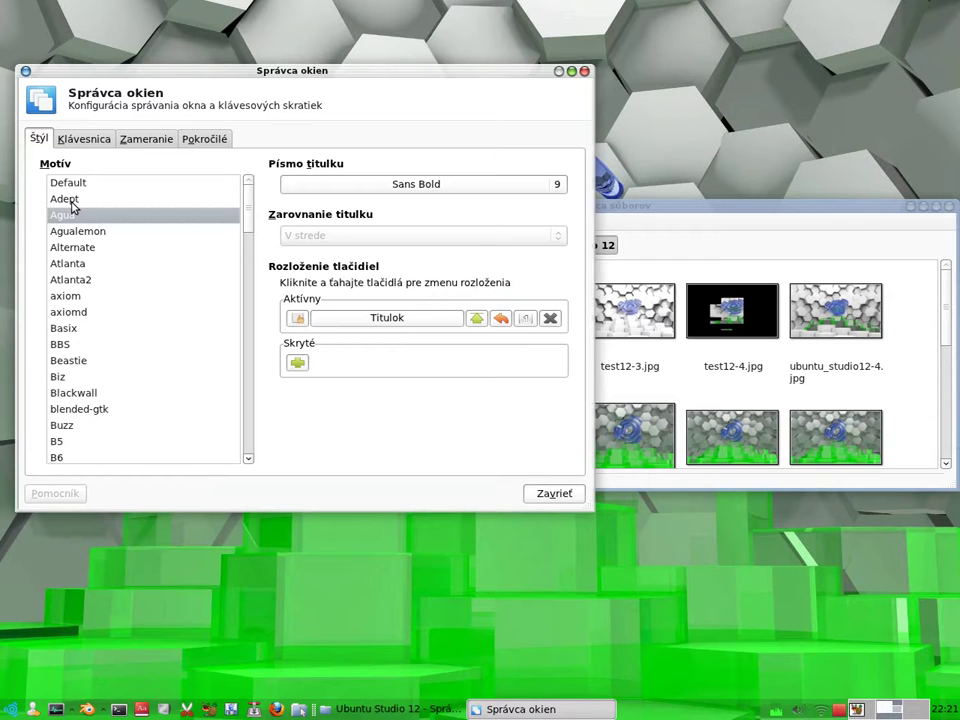
{"action": "key", "text": "Down"}
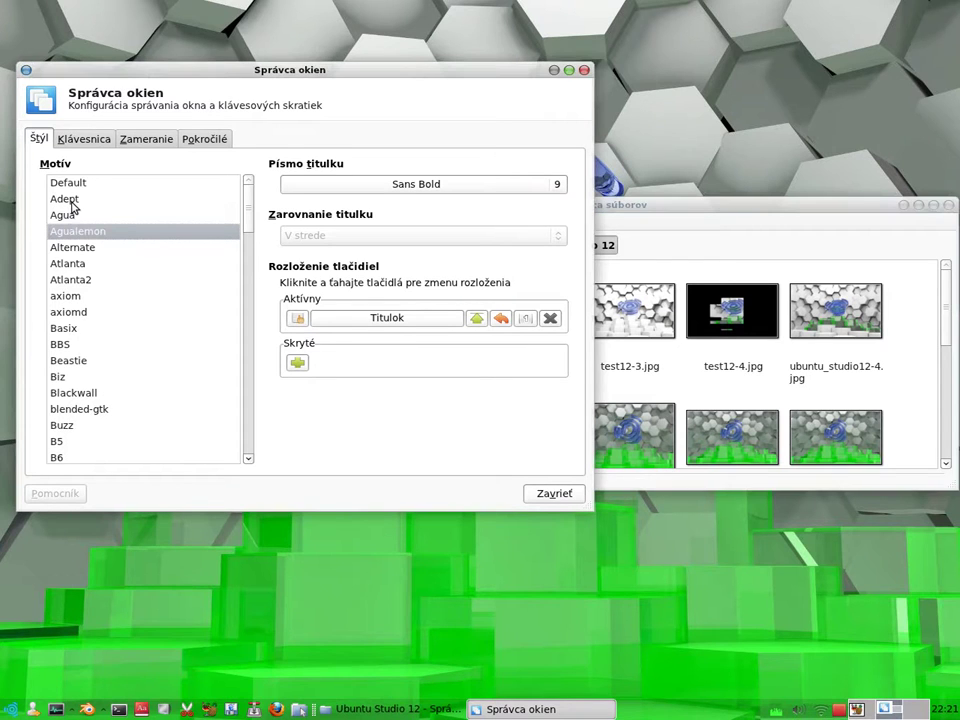
{"action": "key", "text": "Down"}
{"action": "key", "text": "Down"}
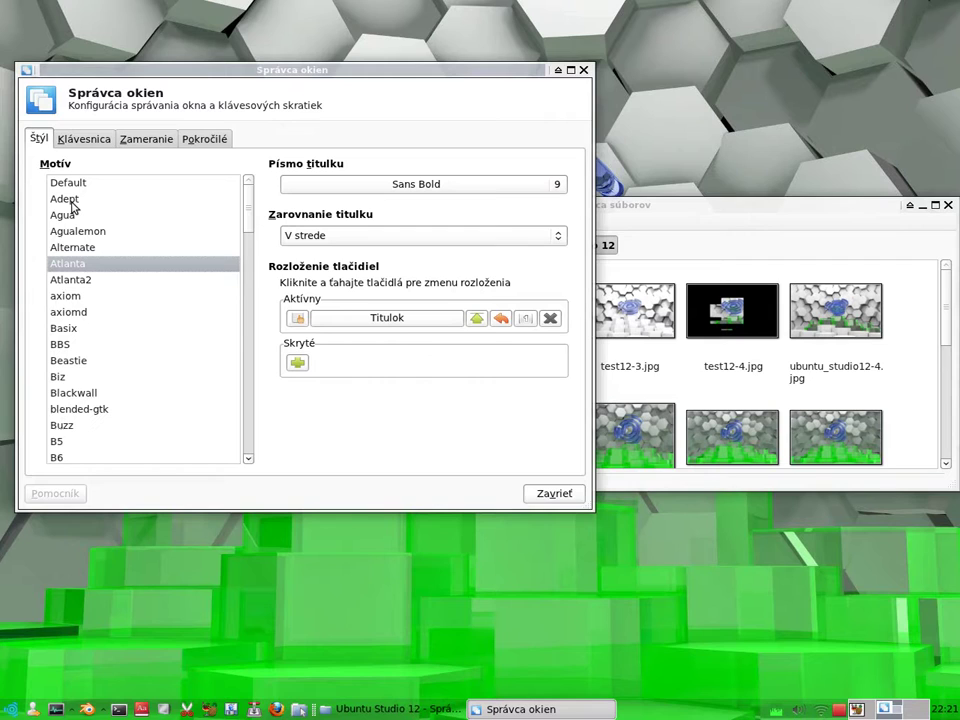
{"action": "key", "text": "Down"}
{"action": "key", "text": "Down"}
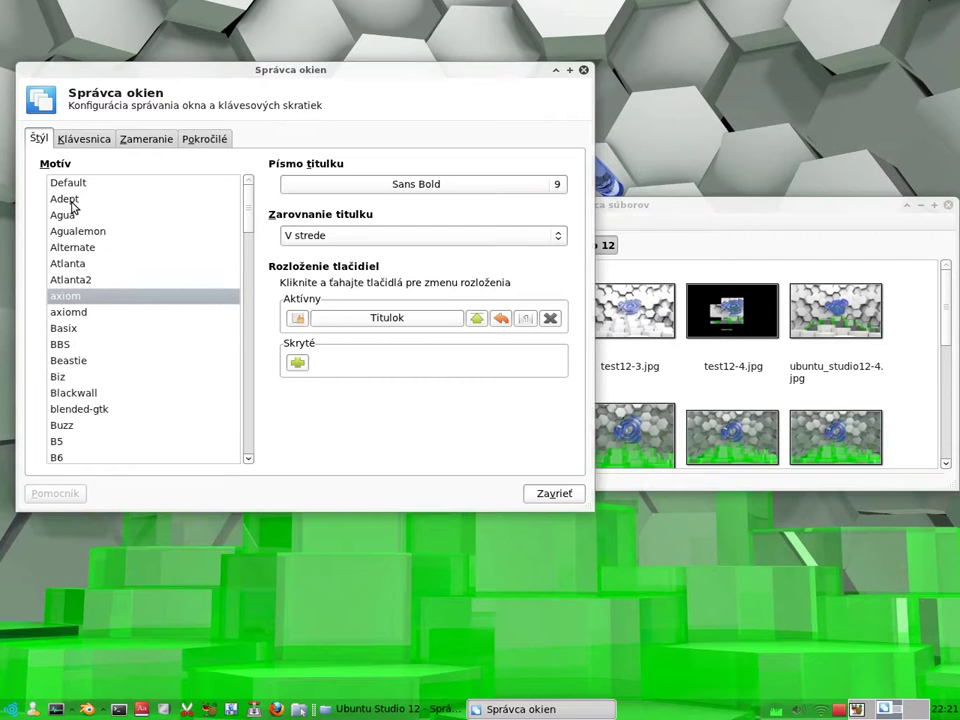
{"action": "key", "text": "Down"}
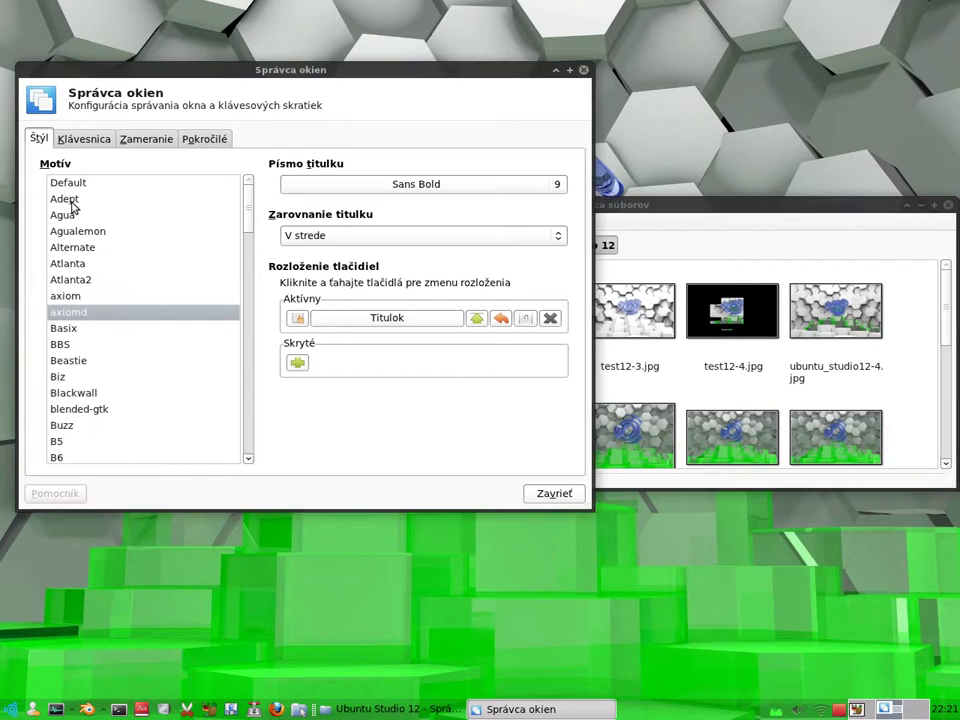
Step: Move the window manager settings window lower on the desktop and preview the themes from Basix through B5
{"action": "left_click_drag", "start_coordinate": [326, 71], "coordinate": [326, 230]}
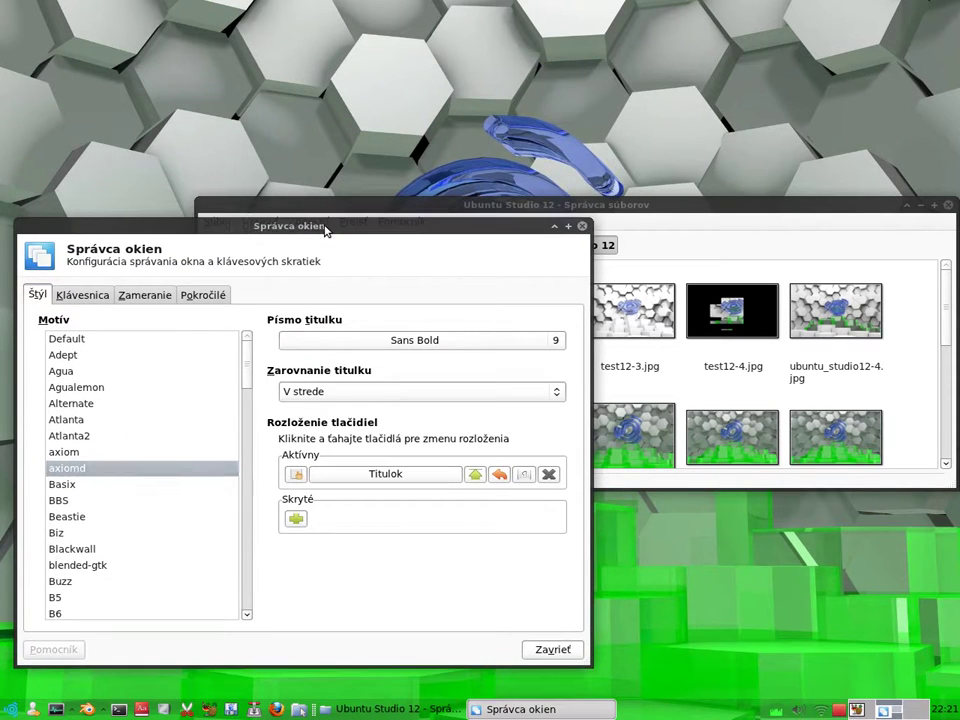
{"action": "key", "text": "Down"}
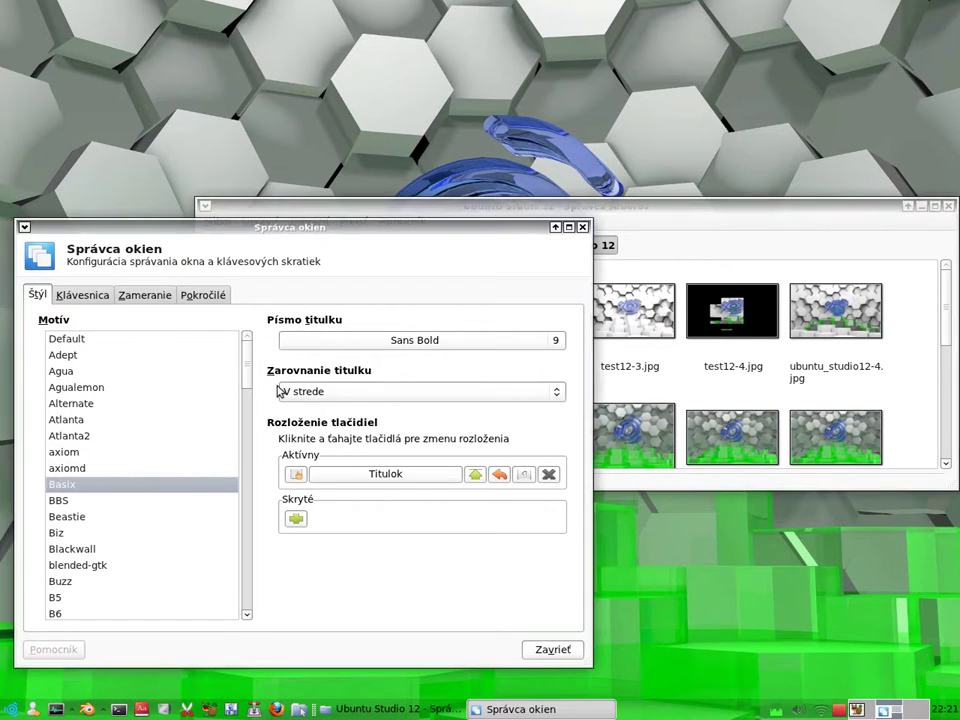
{"action": "key", "text": "Down"}
{"action": "key", "text": "Down"}
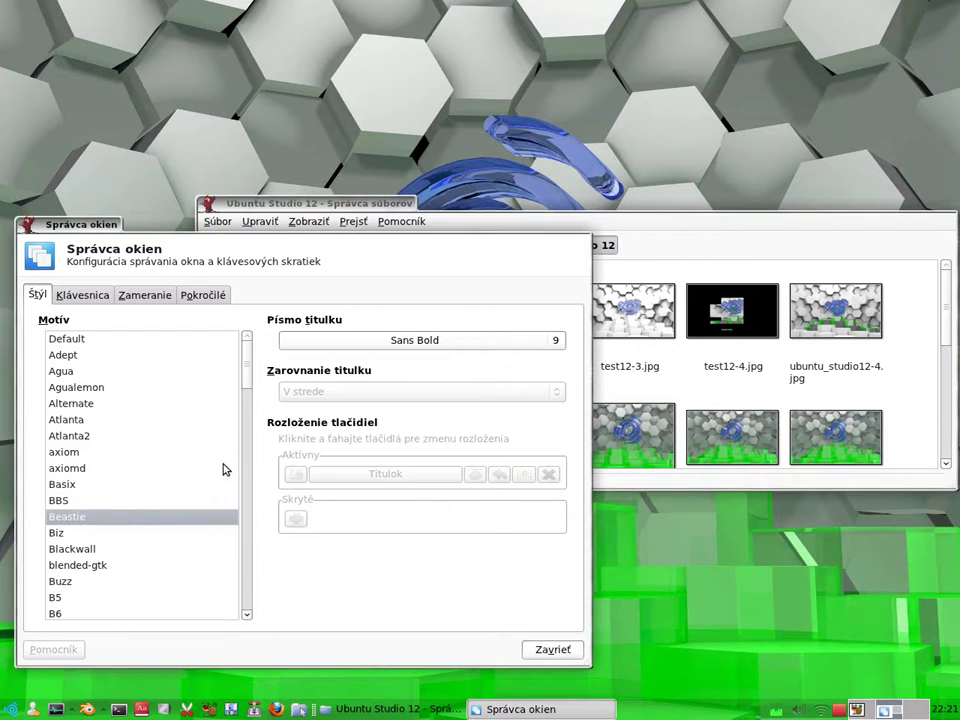
{"action": "key", "text": "Down"}
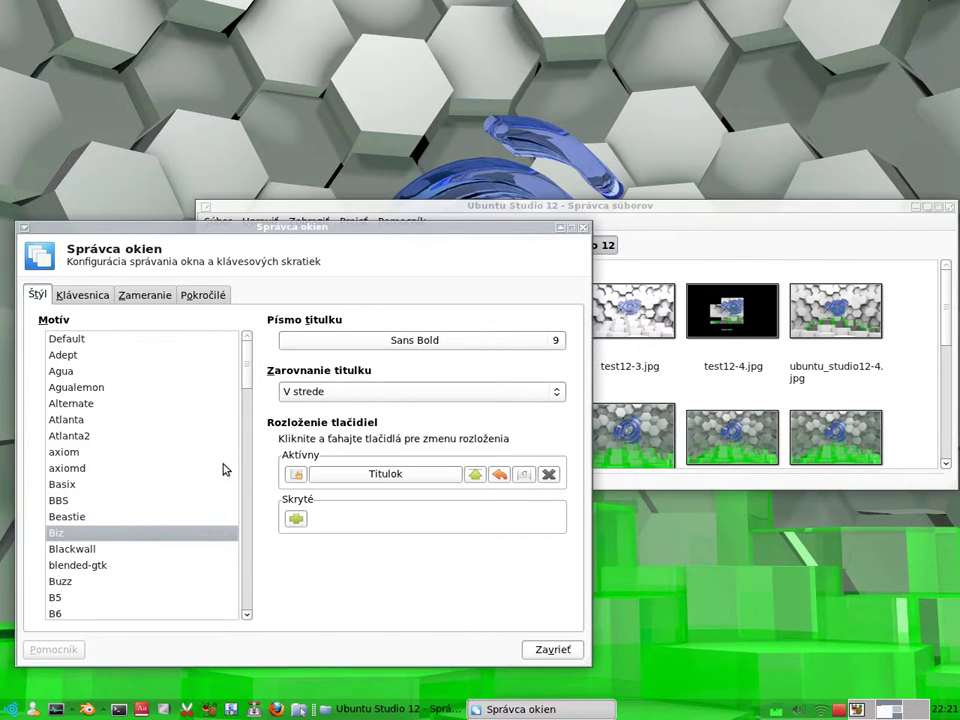
{"action": "key", "text": "Down"}
{"action": "key", "text": "Down"}
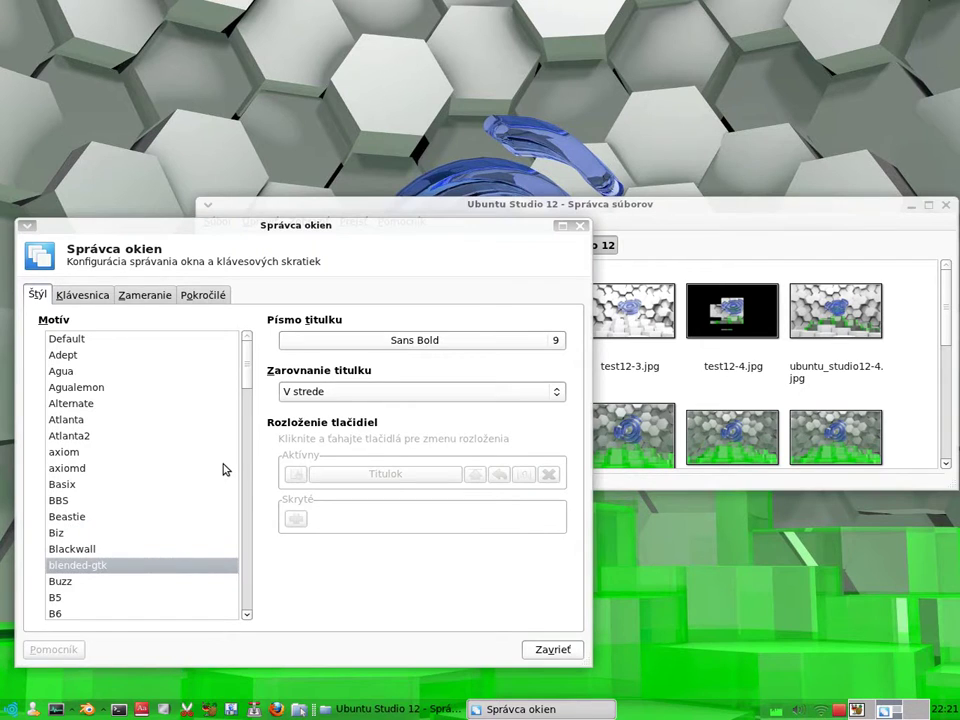
{"action": "key", "text": "Down"}
{"action": "key", "text": "Down"}
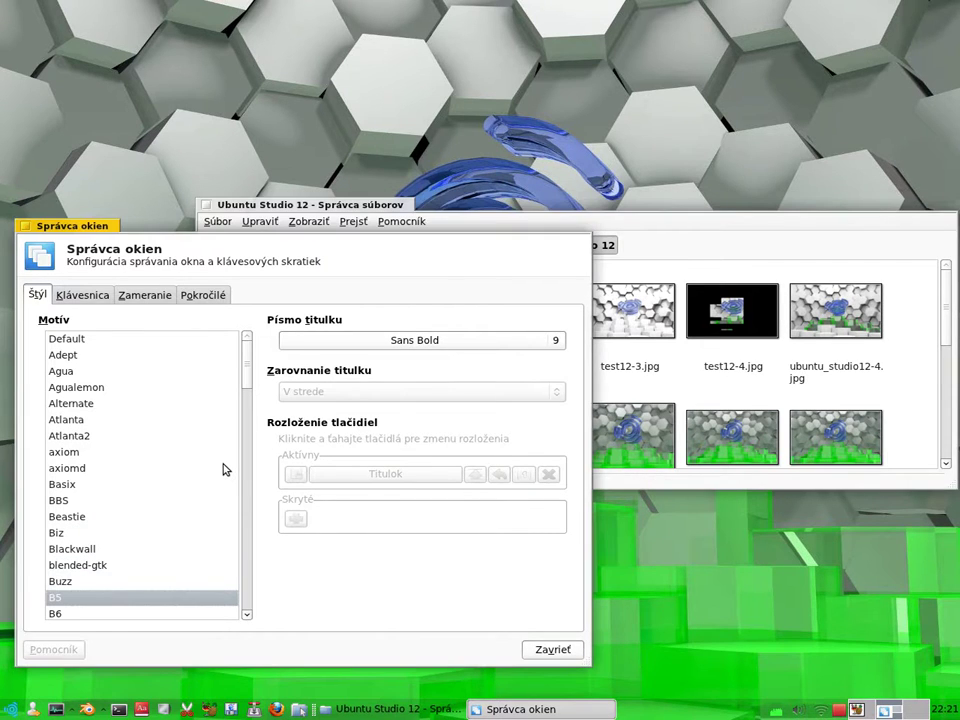
Step: Preview the window themes from B6 through Daloa and check Daloa's title bar by nudging the settings window
{"action": "key", "text": "Down"}
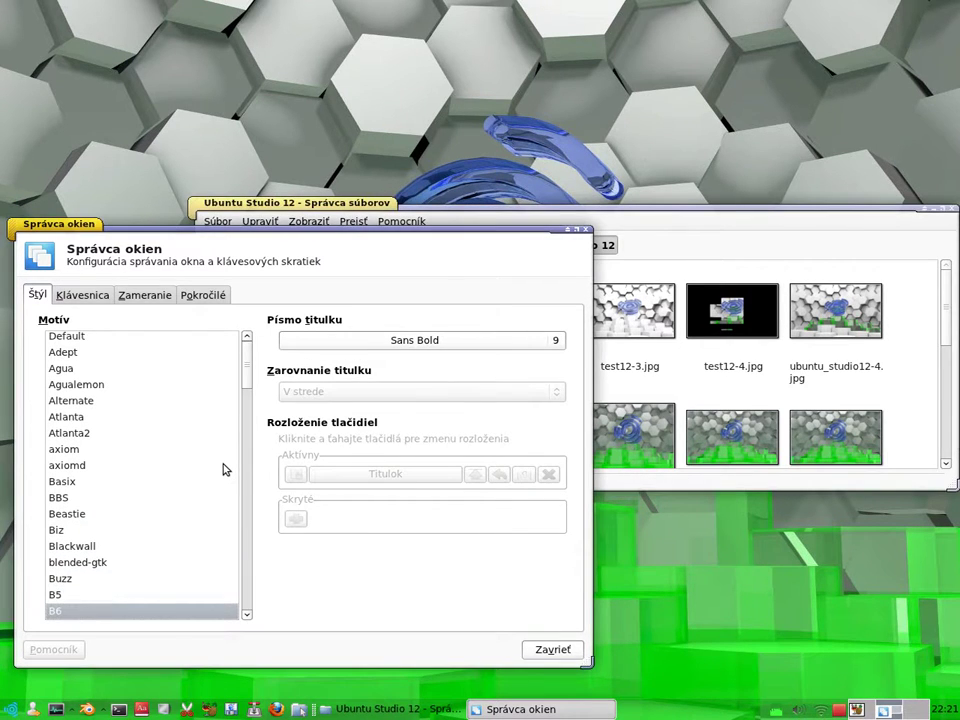
{"action": "key", "text": "Down"}
{"action": "key", "text": "Down"}
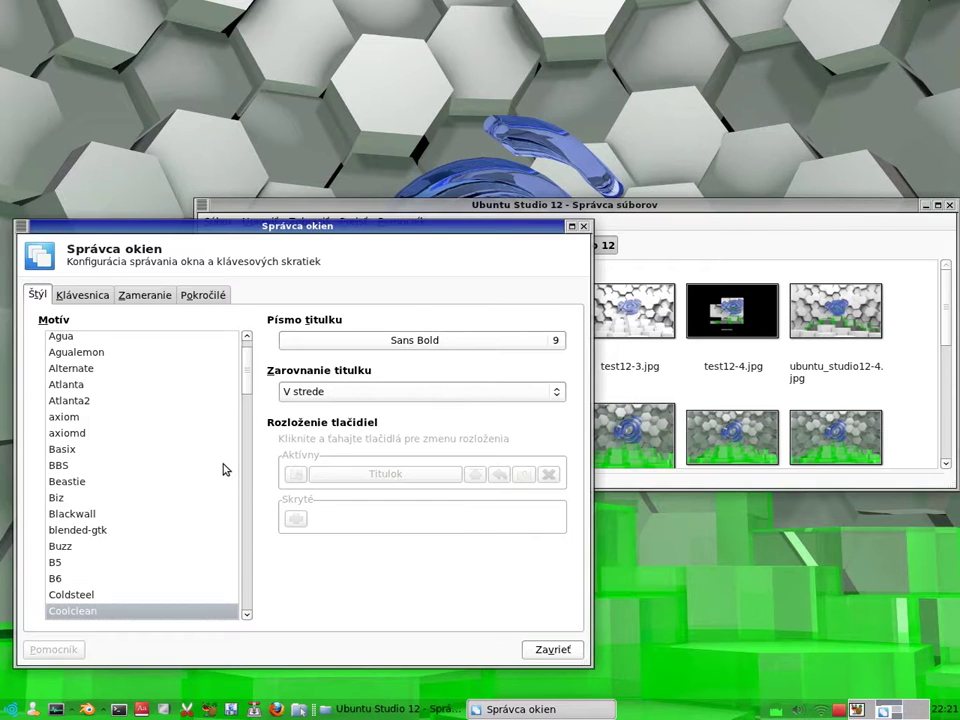
{"action": "key", "text": "Down"}
{"action": "key", "text": "Down"}
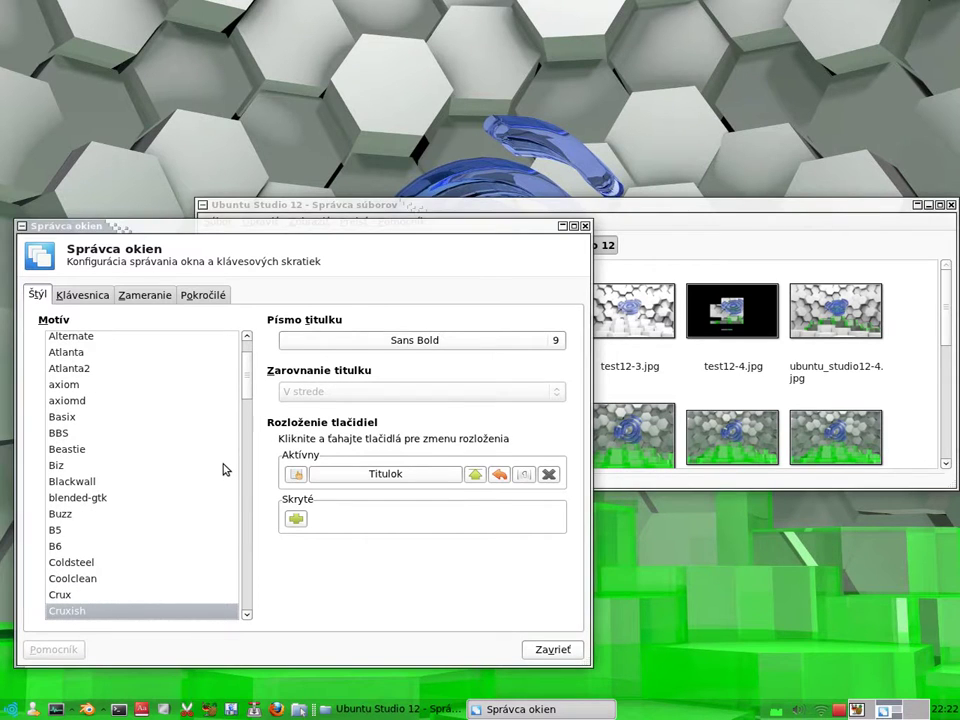
{"action": "key", "text": "Down"}
{"action": "key", "text": "Down"}
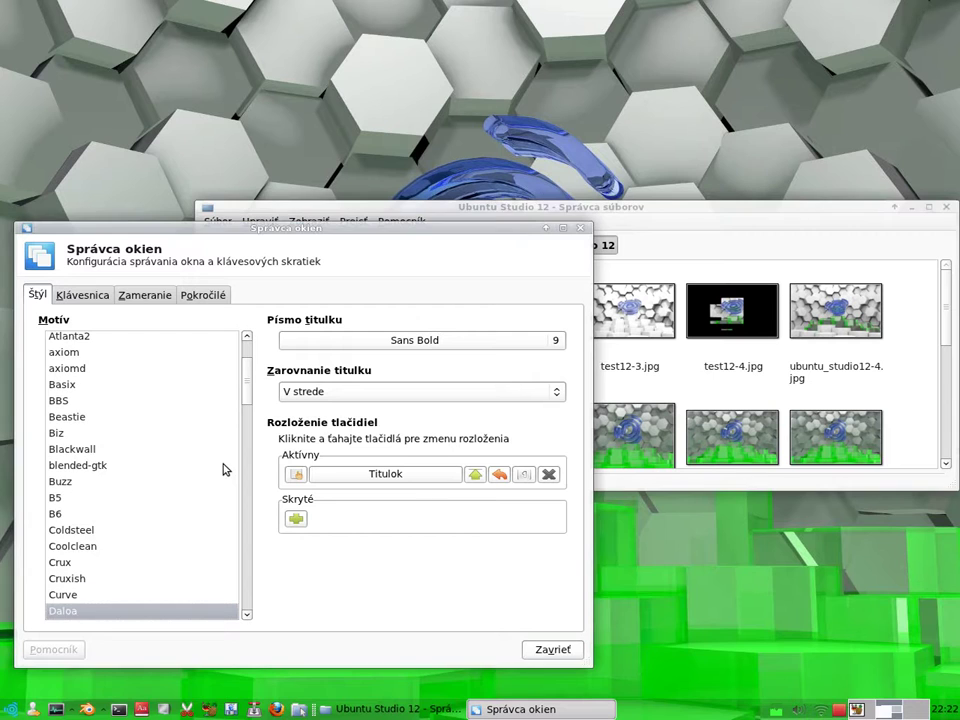
{"action": "mouse_move", "coordinate": [360, 229]}
{"action": "left_mouse_down"}
{"action": "mouse_move", "coordinate": [381, 223]}
{"action": "mouse_move", "coordinate": [359, 227]}
{"action": "left_mouse_up"}
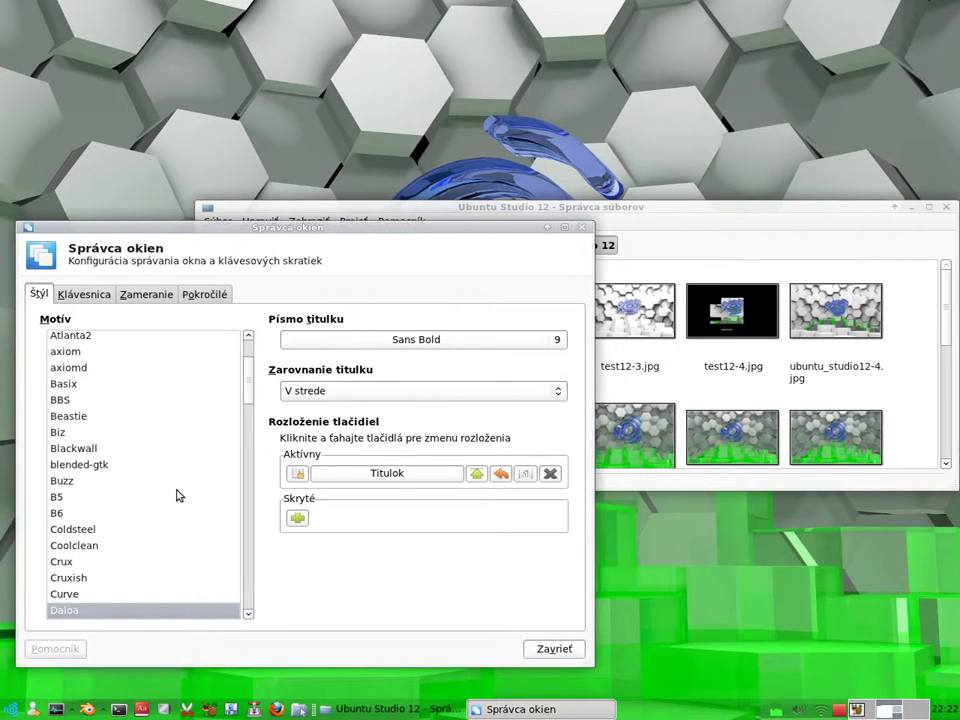
Step: Preview the window themes in order from Default-4.0 through Eazel-blue
{"action": "key", "text": "Down"}
{"action": "scroll", "coordinate": [176, 496], "scroll_direction": "down", "scroll_amount": 3}
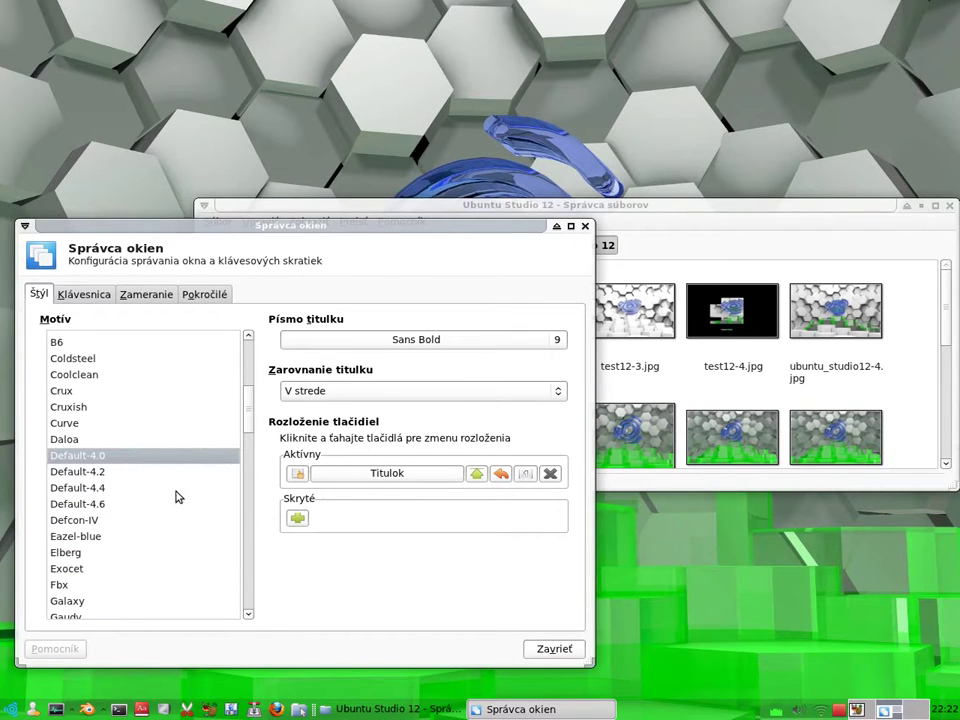
{"action": "key", "text": "Down"}
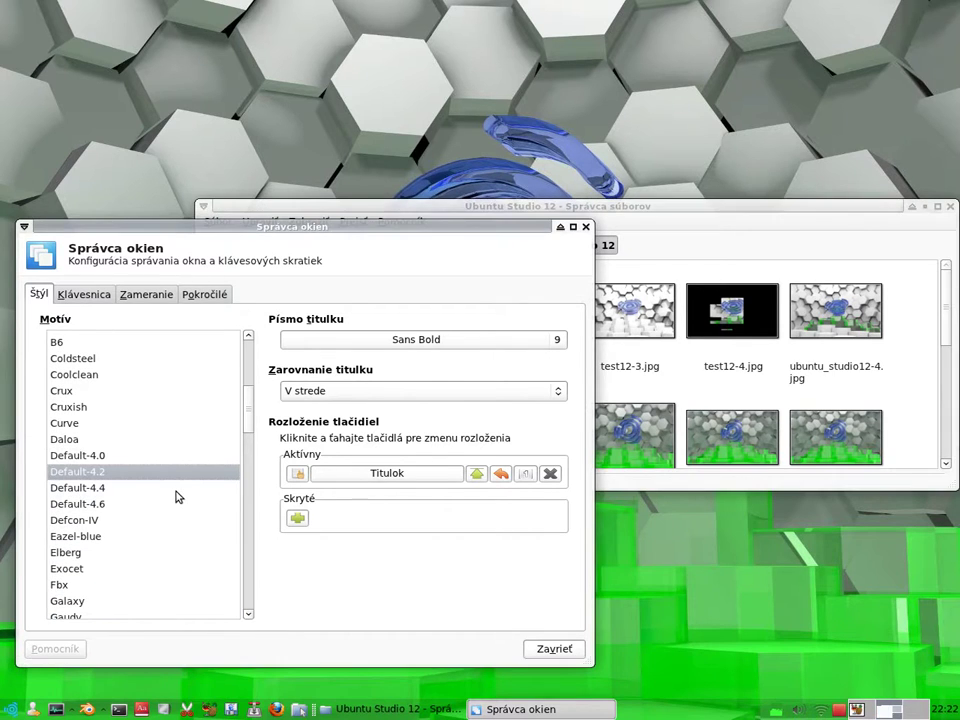
{"action": "key", "text": "Down"}
{"action": "key", "text": "Down"}
{"action": "key", "text": "Down"}
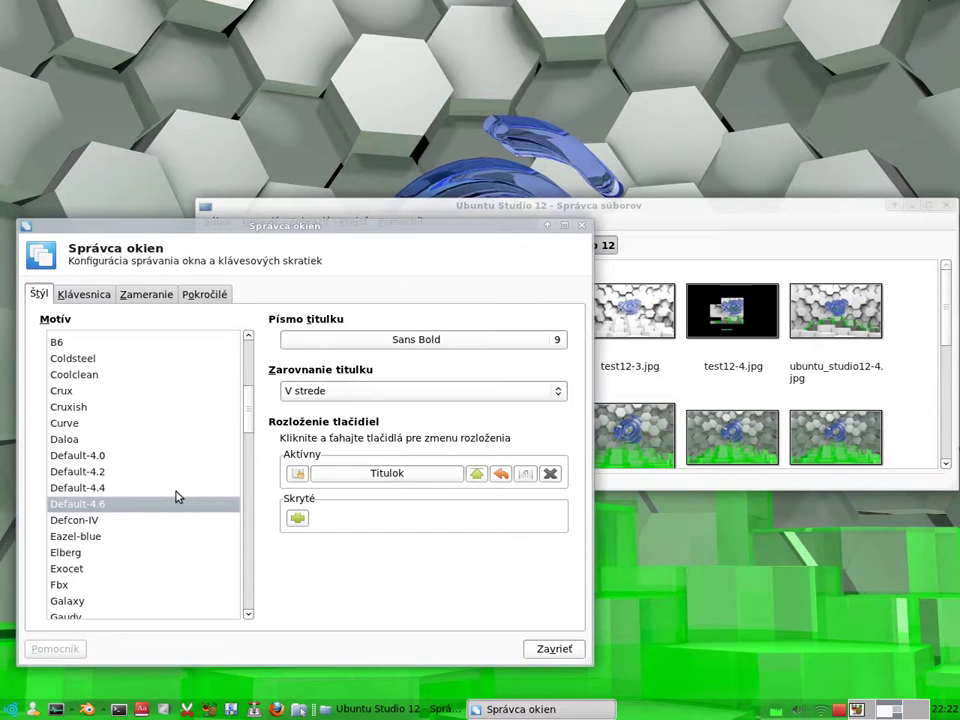
{"action": "key", "text": "Down"}
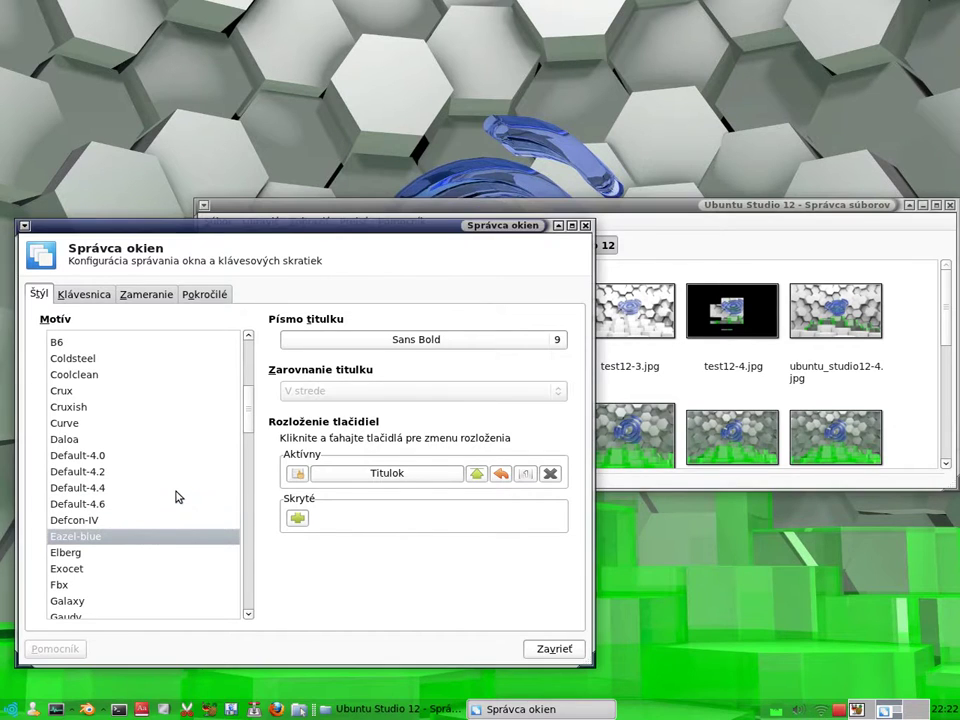
Step: Continue previewing the window themes in the list from Elberg through Gelly
{"action": "key", "text": "Down"}
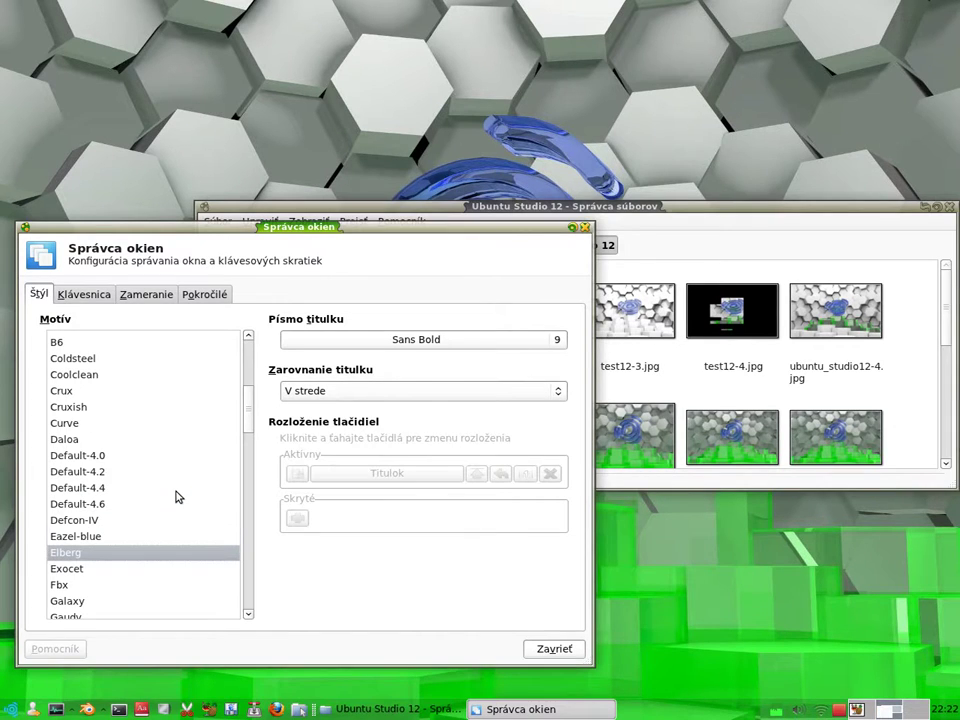
{"action": "key", "text": "Down"}
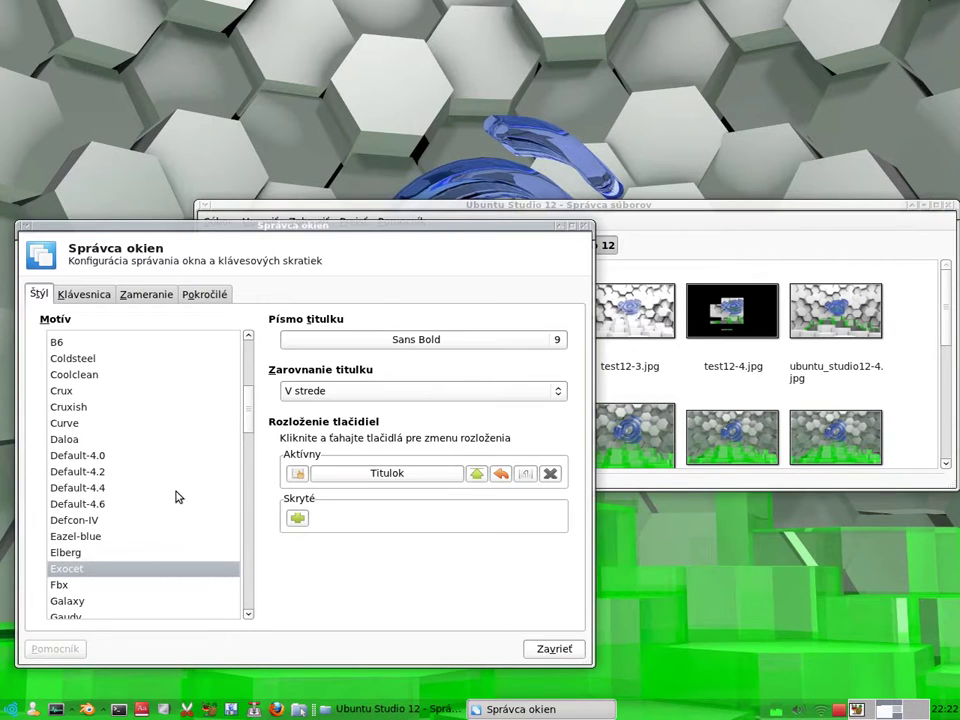
{"action": "key", "text": "Down"}
{"action": "key", "text": "Down"}
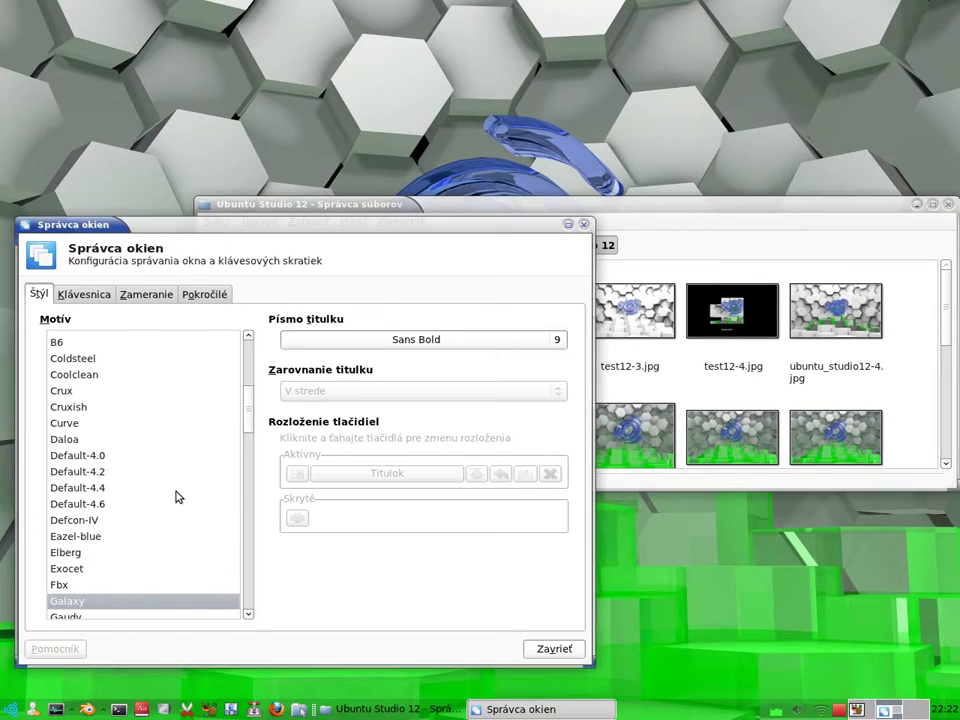
{"action": "key", "text": "Down"}
{"action": "key", "text": "Down"}
{"action": "scroll", "coordinate": [176, 497], "scroll_direction": "down", "scroll_amount": 3}
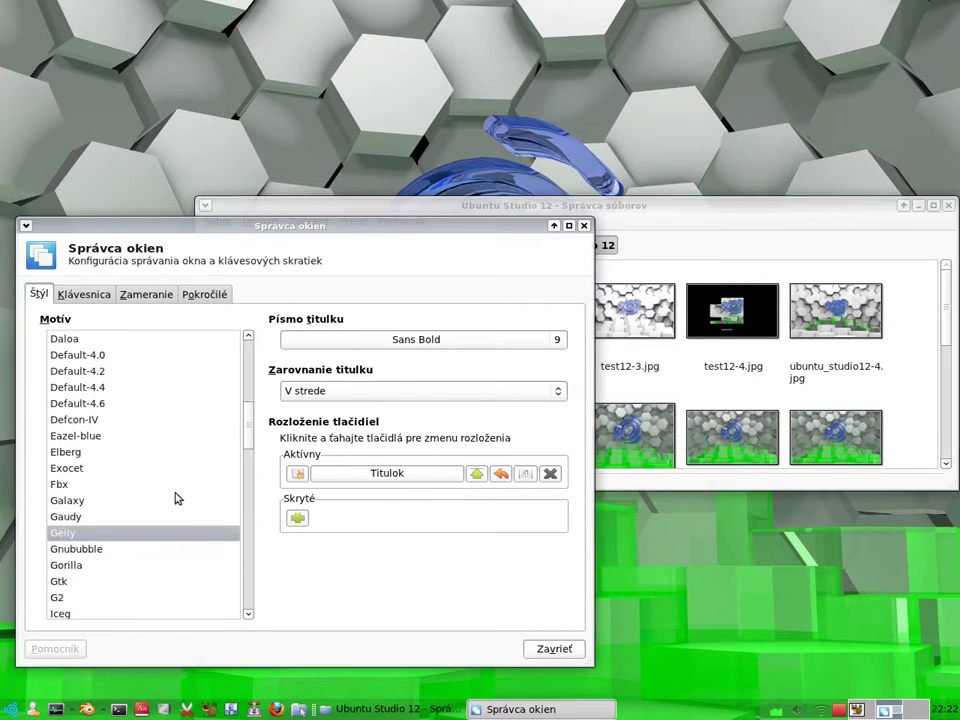
Step: Try out the window themes from Gnububble through Iceg to compare their decorations
{"action": "key", "text": "Down"}
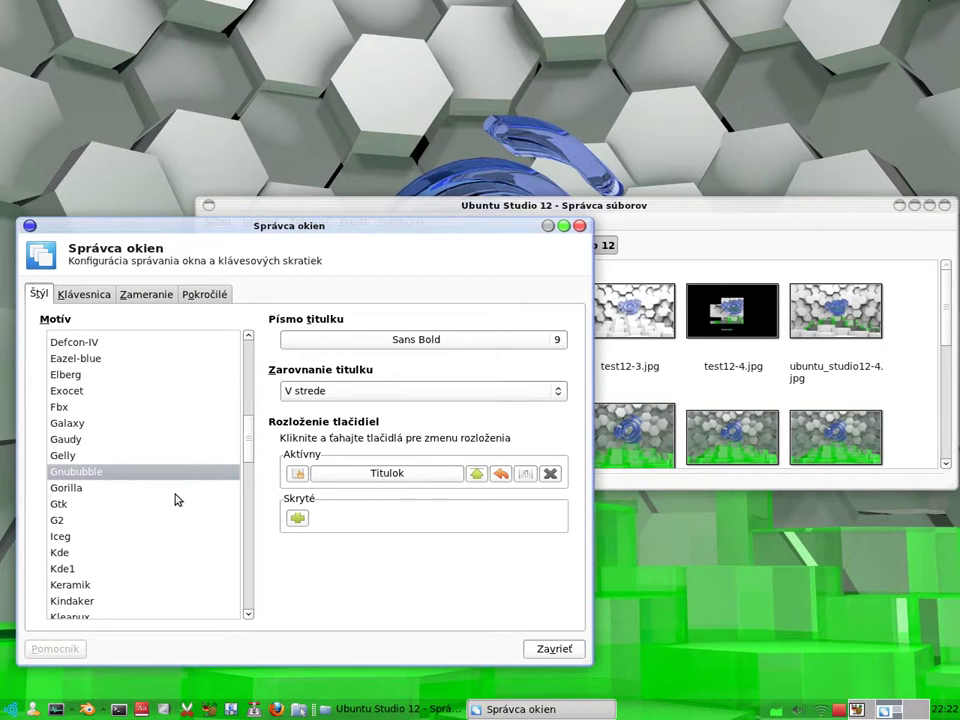
{"action": "key", "text": "Down"}
{"action": "key", "text": "Down"}
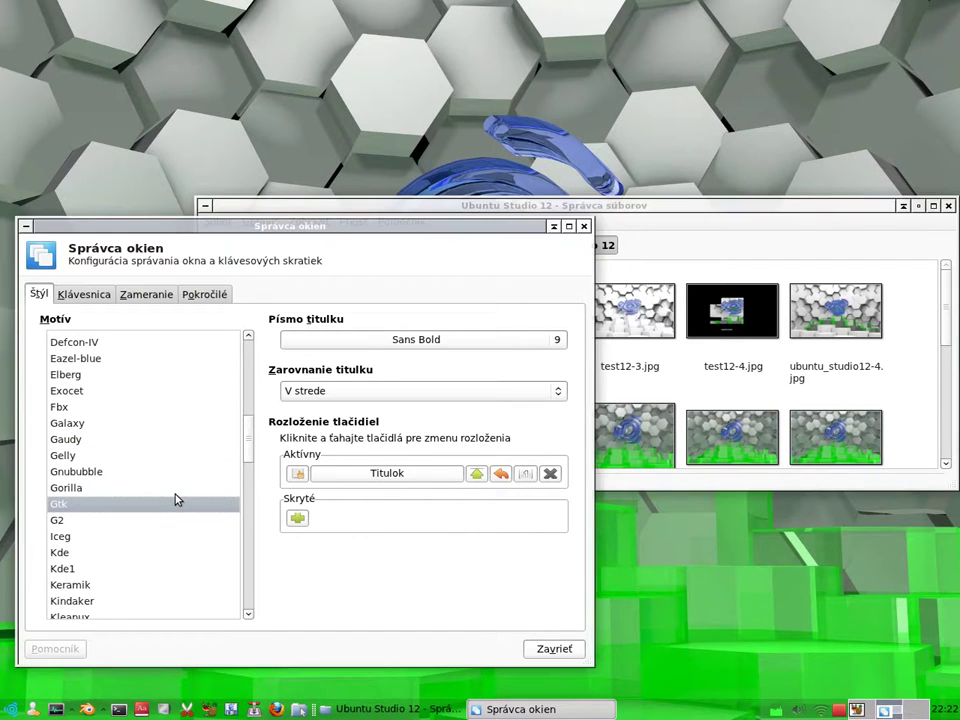
{"action": "key", "text": "Down"}
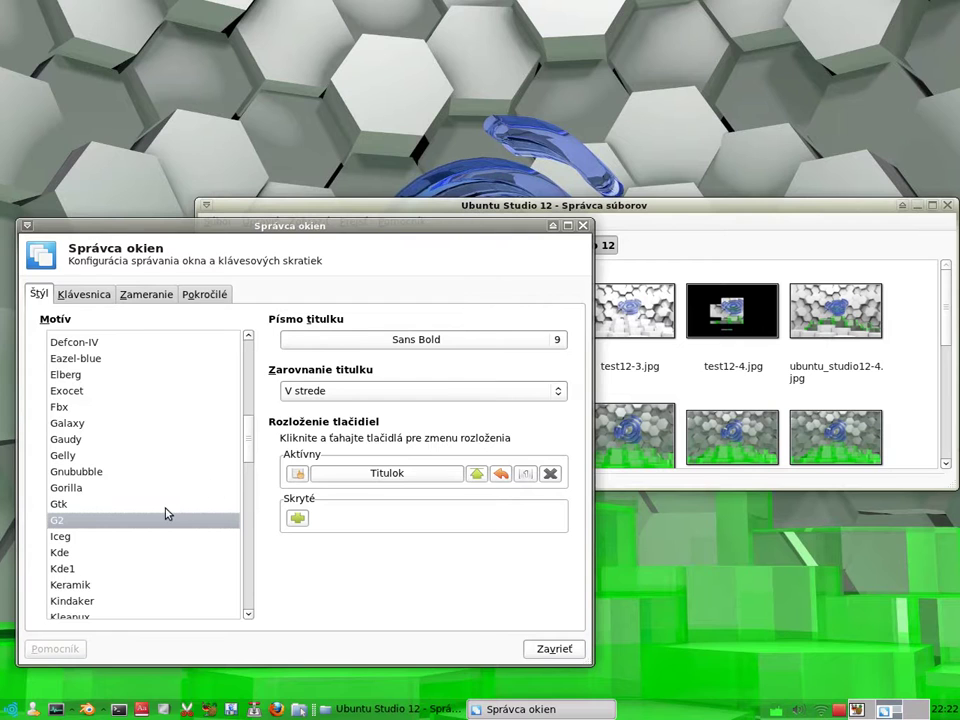
{"action": "key", "text": "Down"}
Step: Move the file manager window up near the desktop's upper edge, then preview the window themes from Kde through Kindaker
{"action": "left_click_drag", "start_coordinate": [690, 204], "coordinate": [673, 25]}
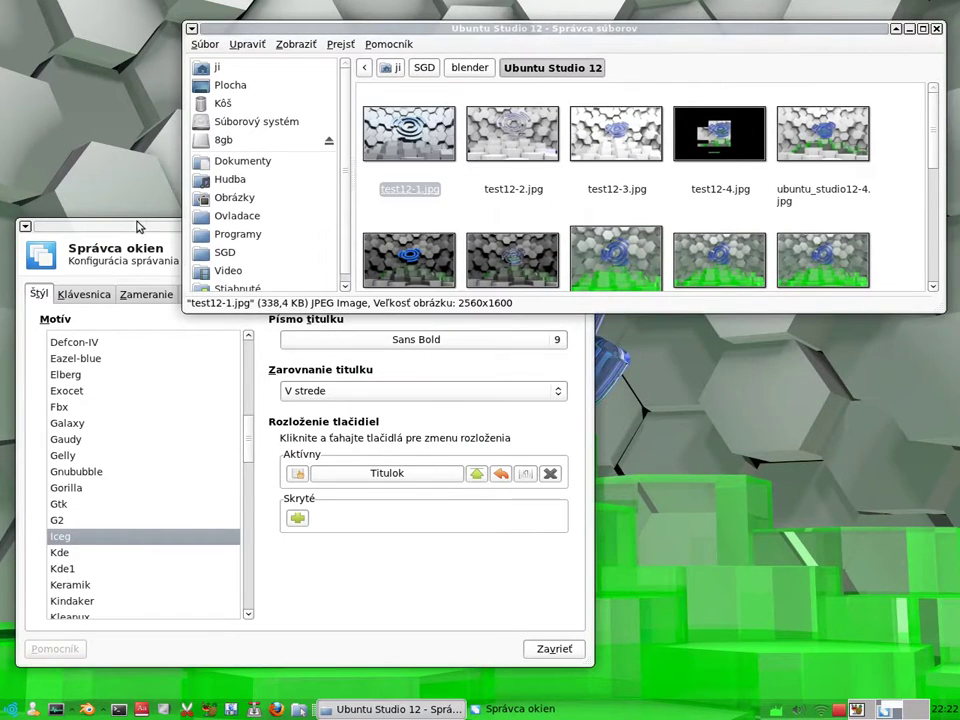
{"action": "left_click", "coordinate": [137, 229]}
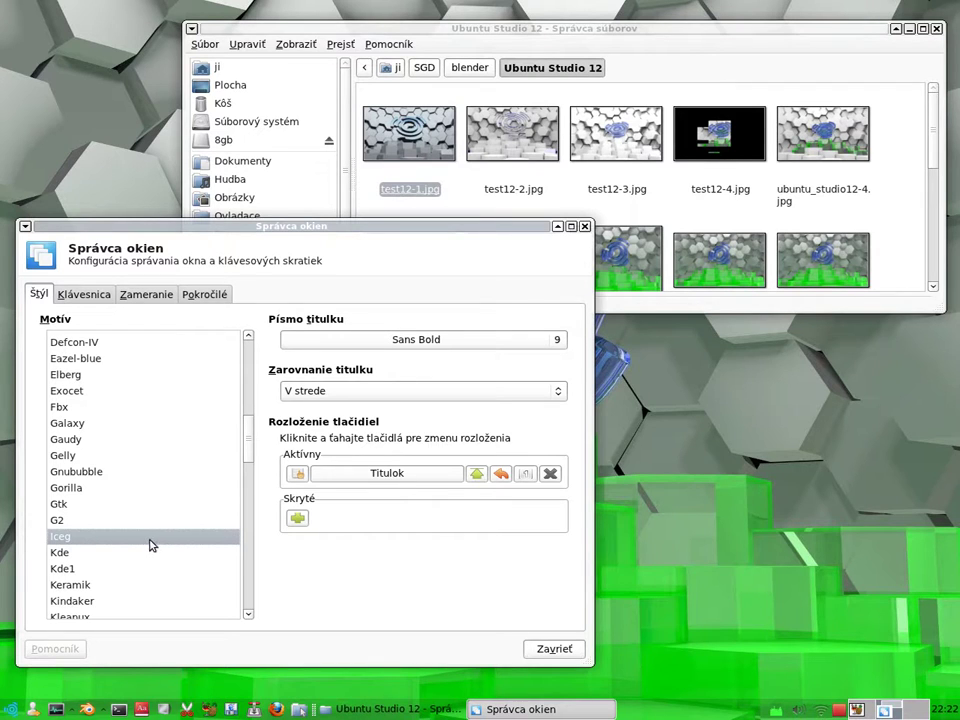
{"action": "key", "text": "Down"}
{"action": "key", "text": "Down"}
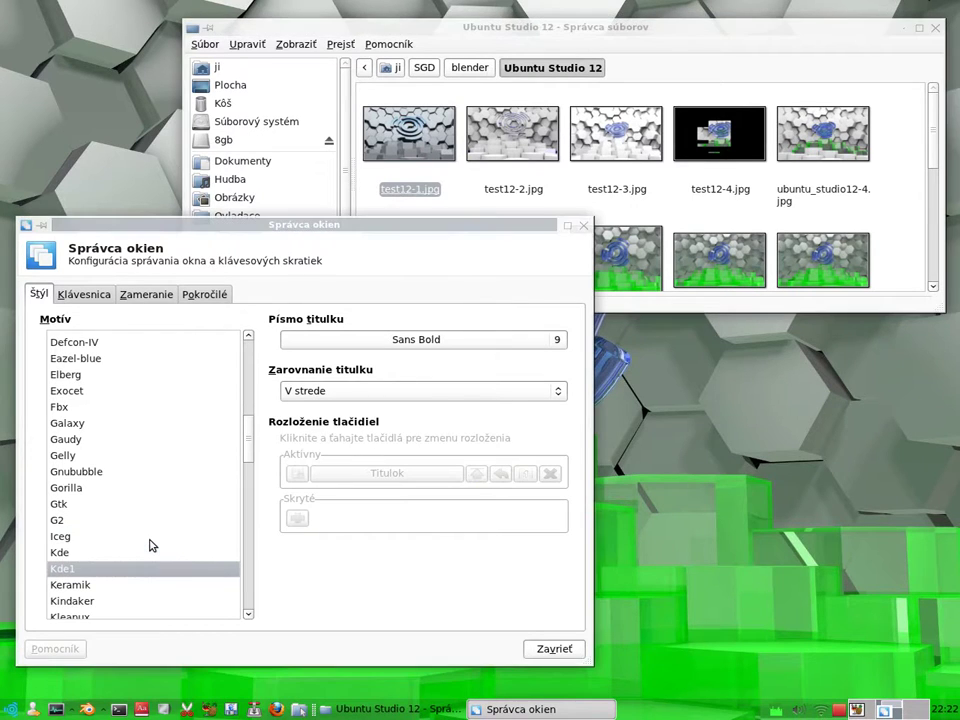
{"action": "key", "text": "Down"}
{"action": "key", "text": "Down"}
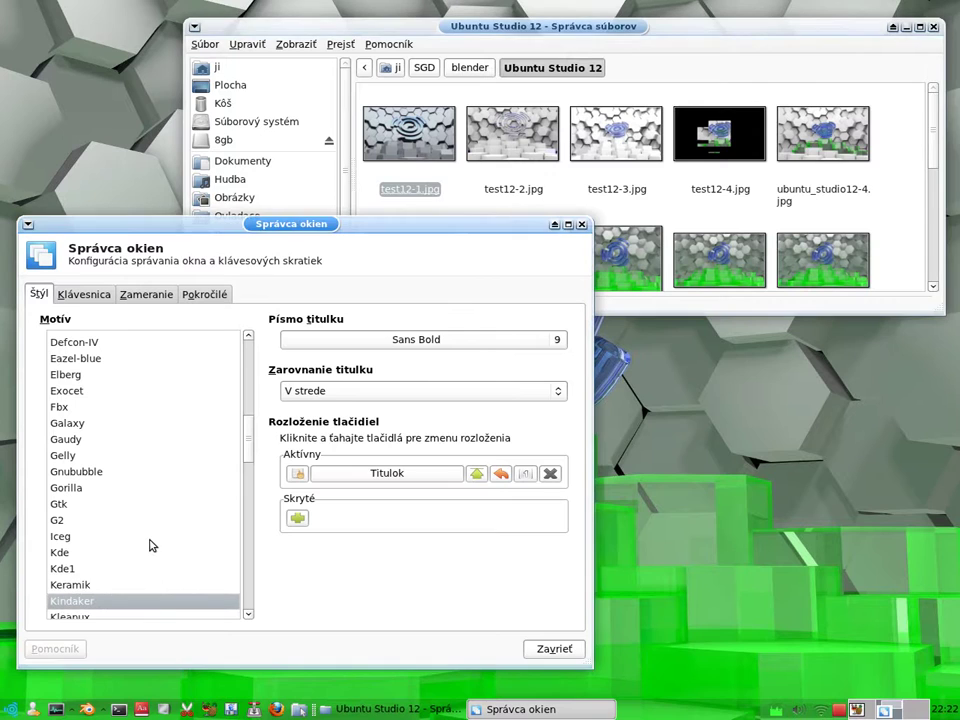
Step: Preview the window themes in order from Kleanux through LineArt and compare their title bars and borders
{"action": "key", "text": "Down"}
{"action": "key", "text": "Down"}
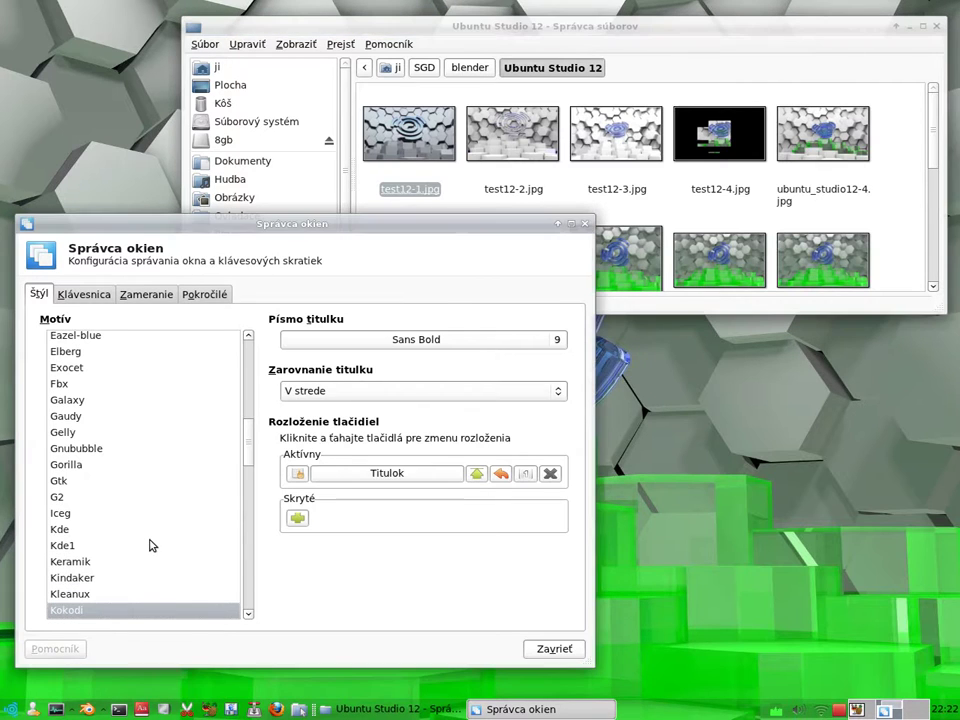
{"action": "key", "text": "Down"}
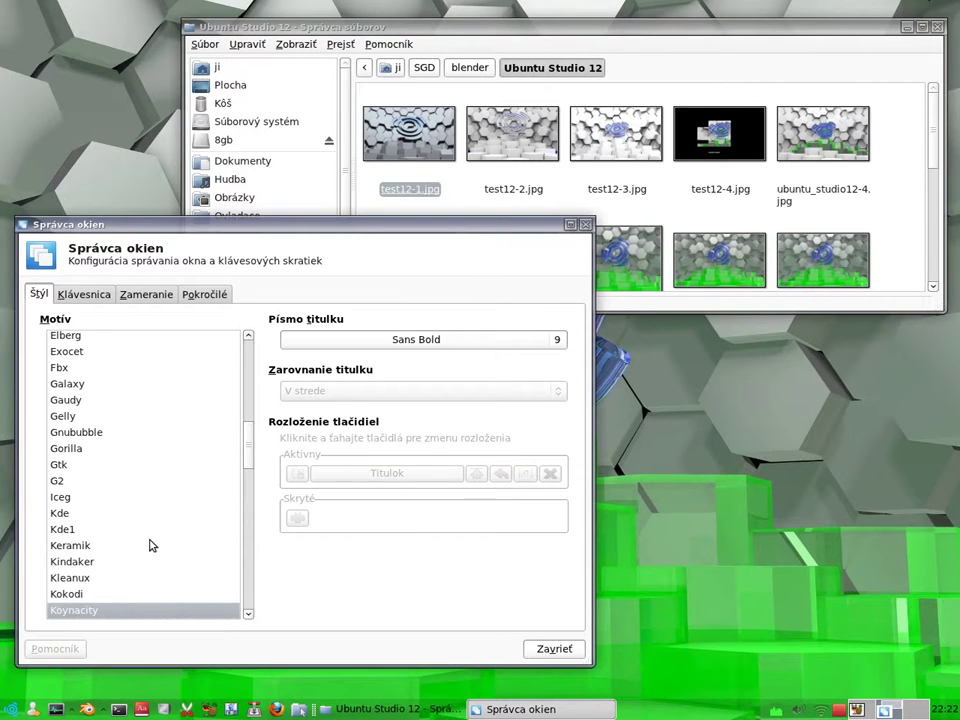
{"action": "key", "text": "Down"}
{"action": "key", "text": "Down"}
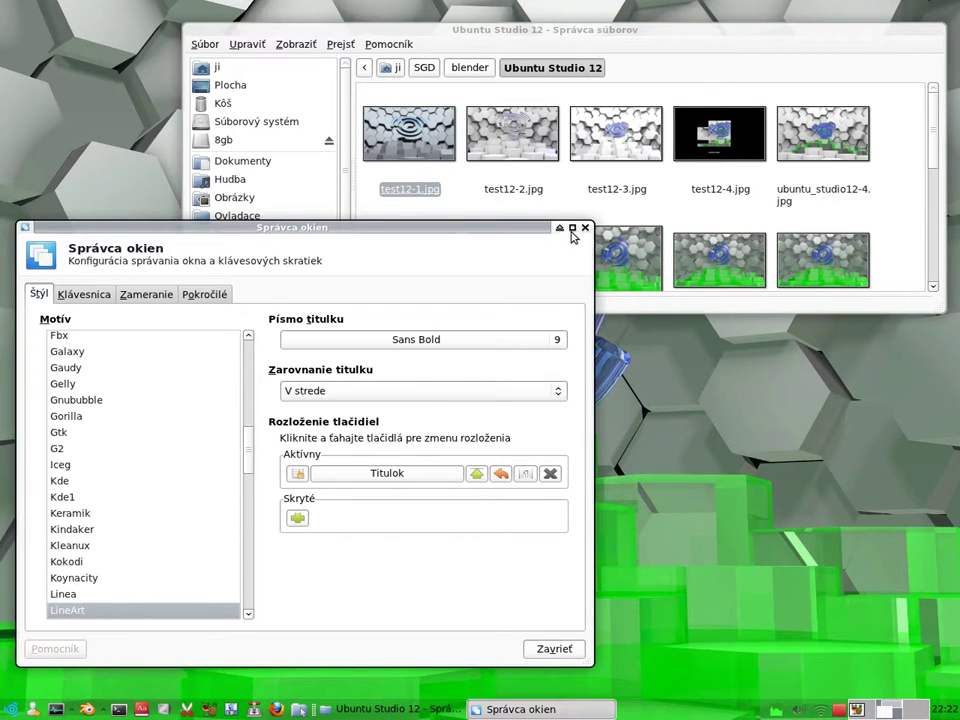
Step: Continue previewing the window themes one by one from Lubuntu-Blue through Microgui
{"action": "key", "text": "Down"}
{"action": "key", "text": "Down"}
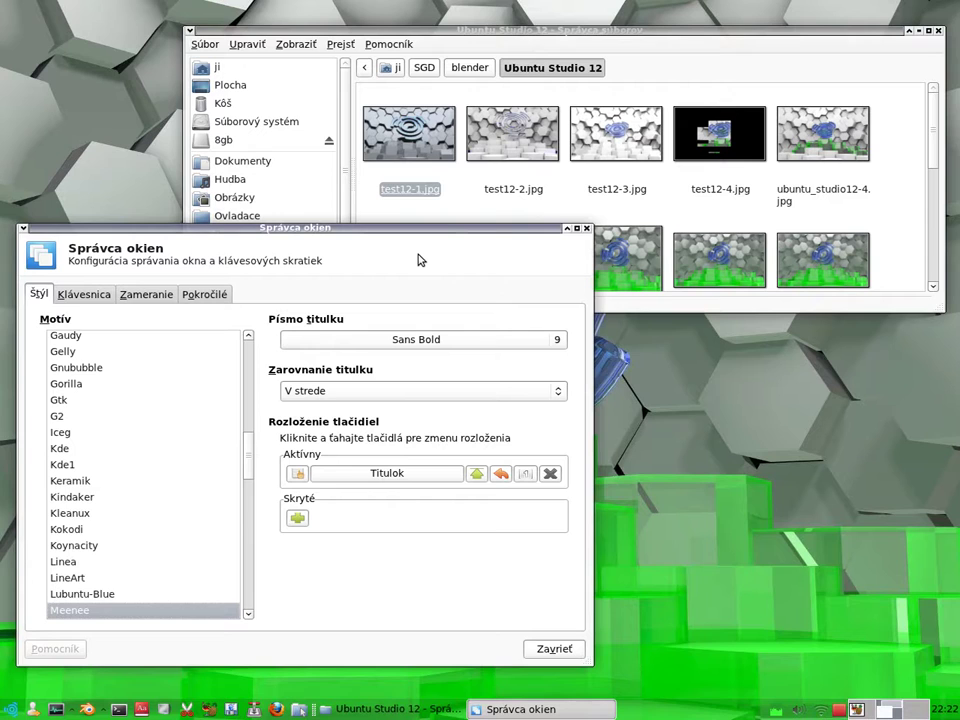
{"action": "key", "text": "Down"}
{"action": "key", "text": "Down"}
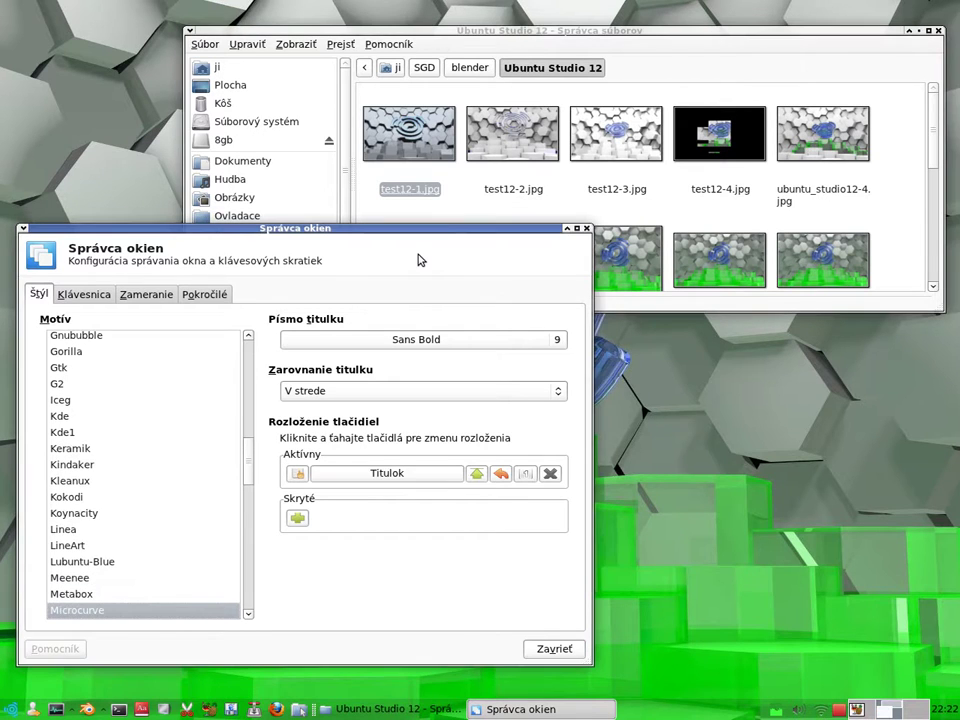
{"action": "key", "text": "Down"}
{"action": "key", "text": "Down"}
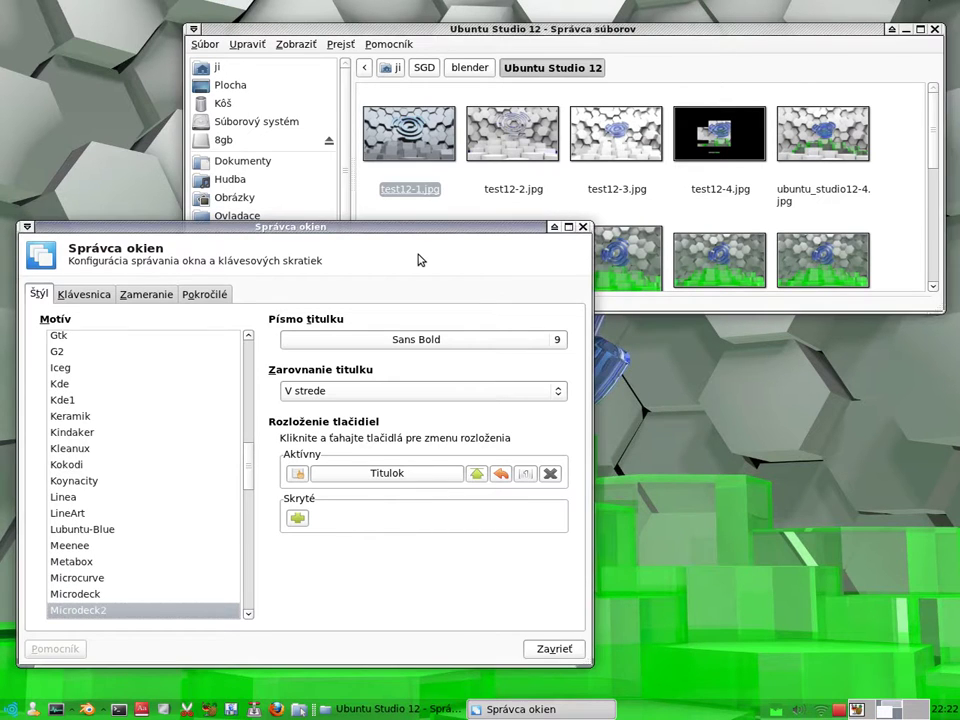
{"action": "key", "text": "Down"}
{"action": "key", "text": "Down"}
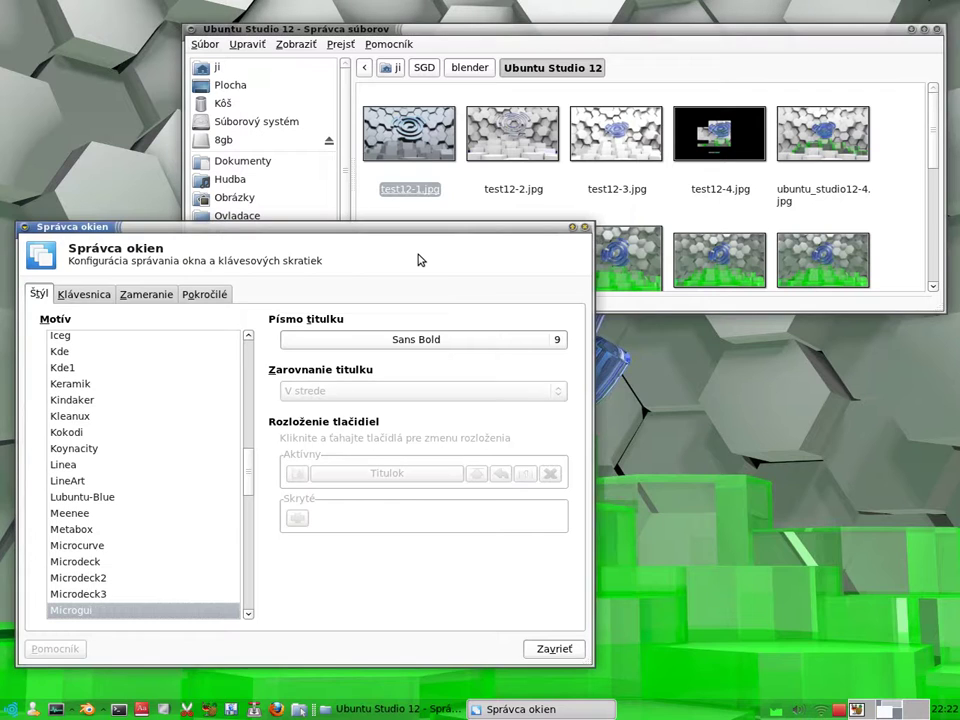
Step: Try out the window themes from Mofit through Opta to compare their decorations
{"action": "key", "text": "Down"}
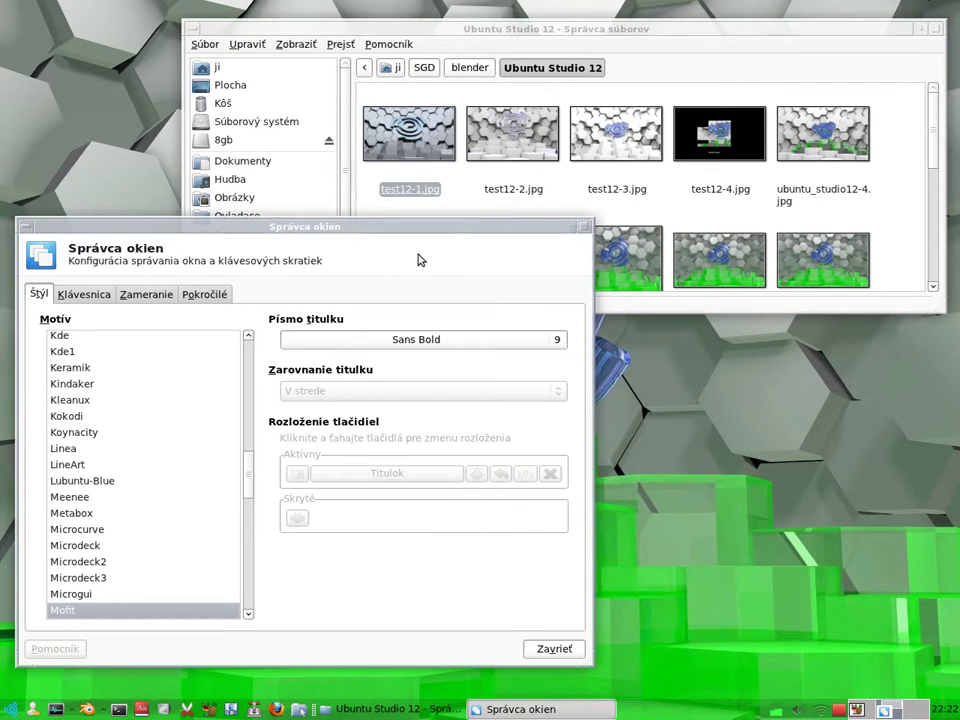
{"action": "key", "text": "Down"}
{"action": "key", "text": "Down"}
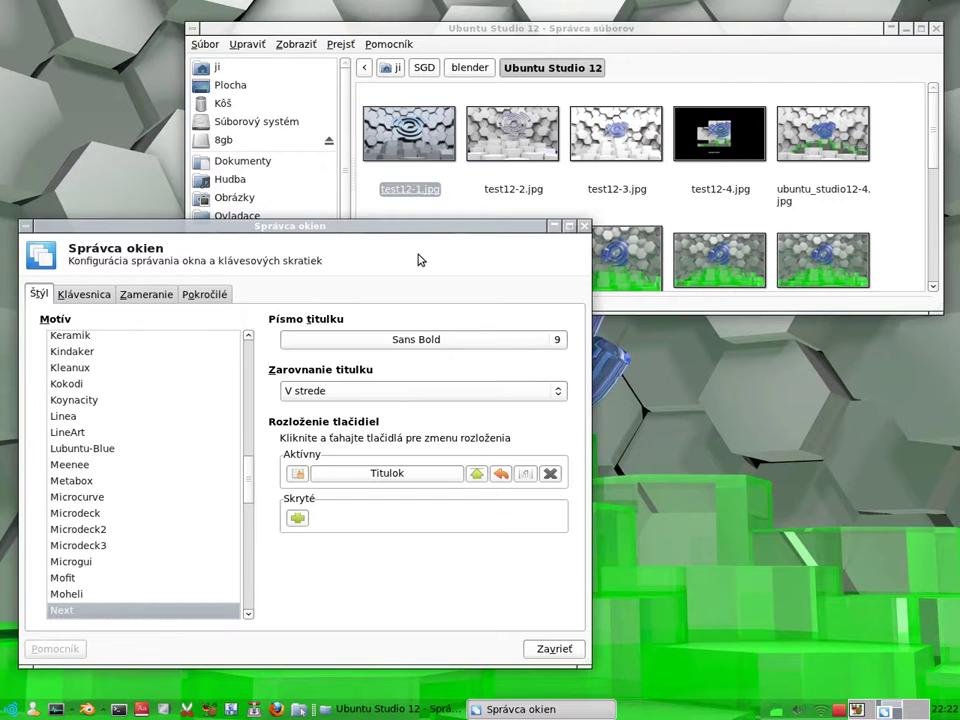
{"action": "key", "text": "Down"}
{"action": "key", "text": "Down"}
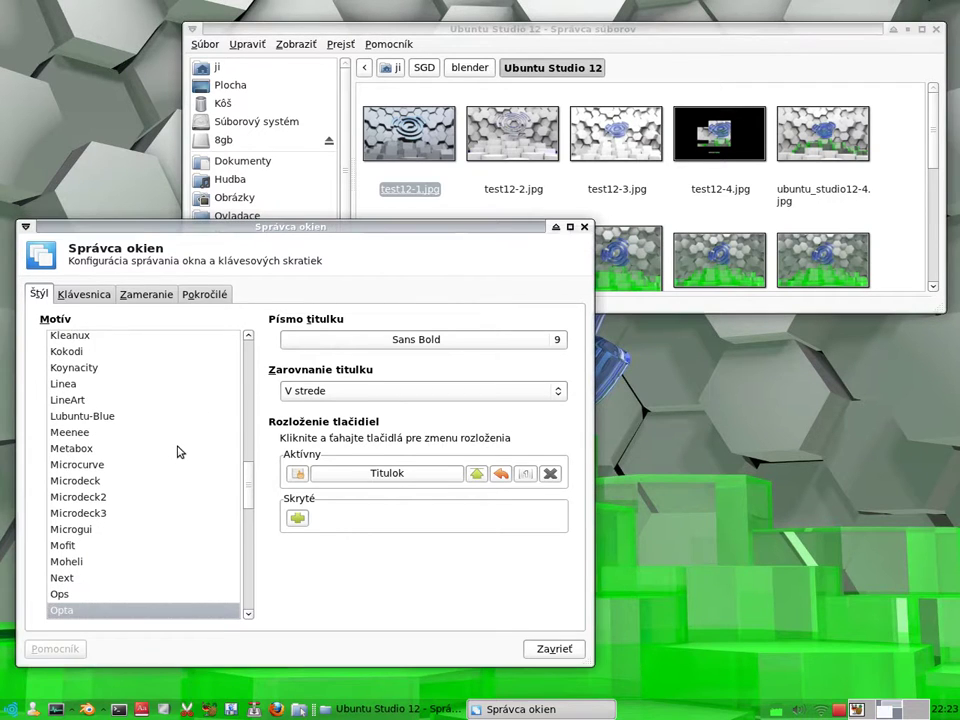
Step: Preview the window themes from Oroborus through Platinum on the open windows
{"action": "scroll", "coordinate": [178, 452], "scroll_direction": "down", "scroll_amount": 6}
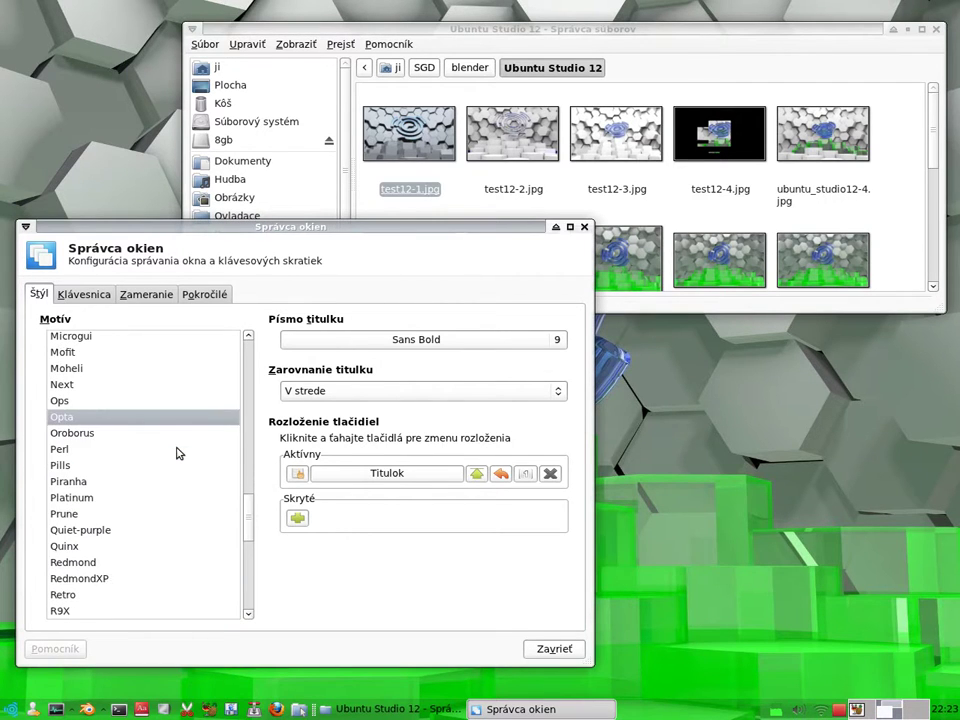
{"action": "key", "text": "Down"}
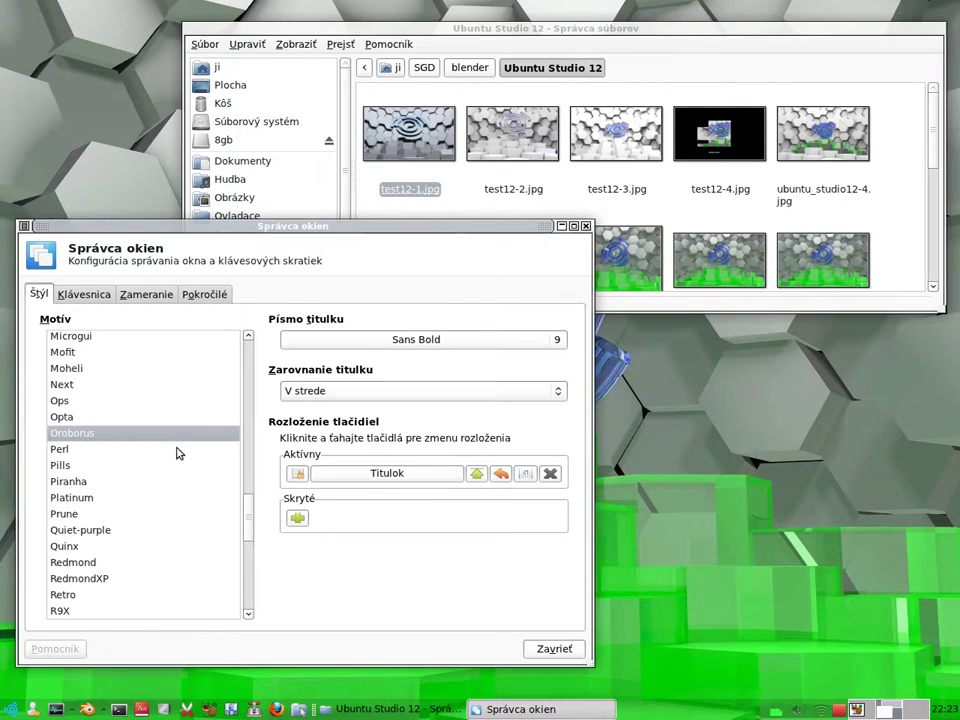
{"action": "key", "text": "Down"}
{"action": "key", "text": "Down"}
{"action": "key", "text": "Down"}
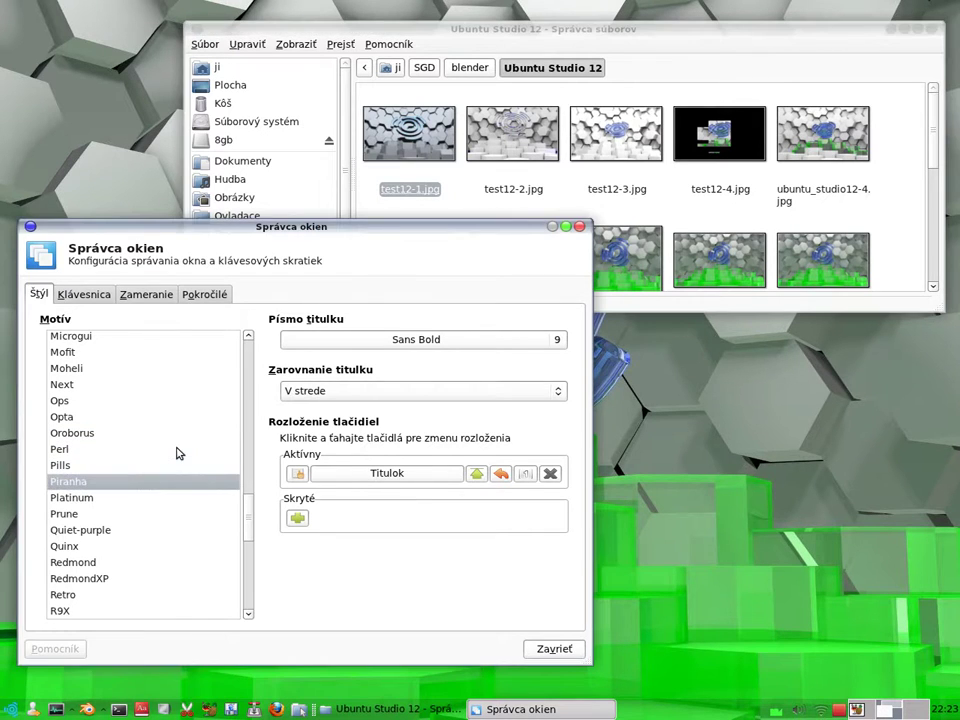
{"action": "key", "text": "Down"}
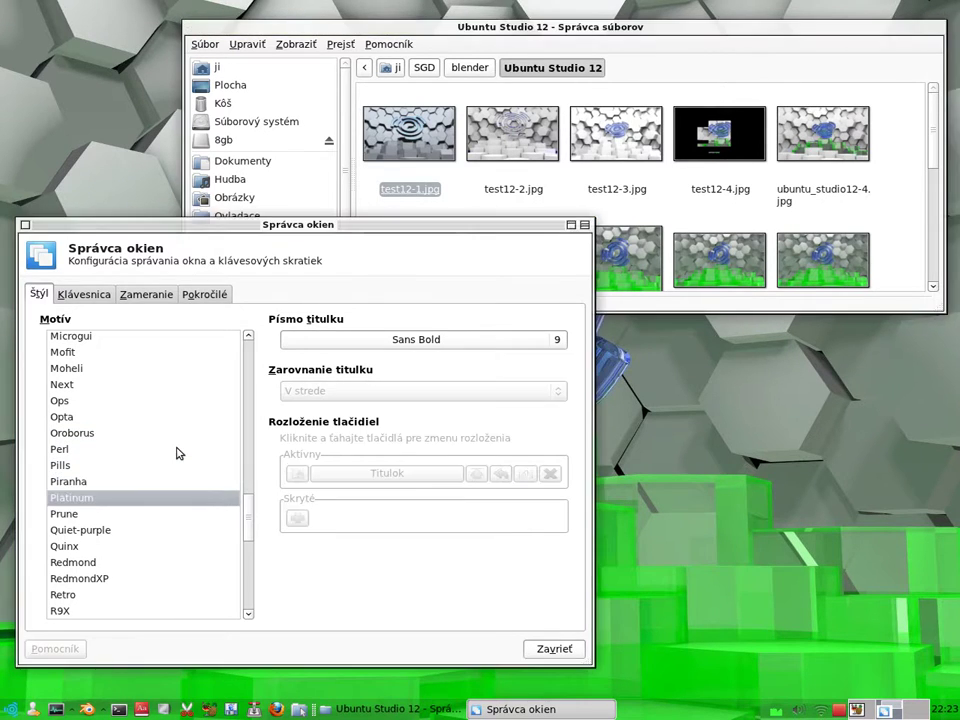
Step: Step through the window themes from Prune through R9X, previewing each one's window frame
{"action": "key", "text": "Down"}
{"action": "key", "text": "Down"}
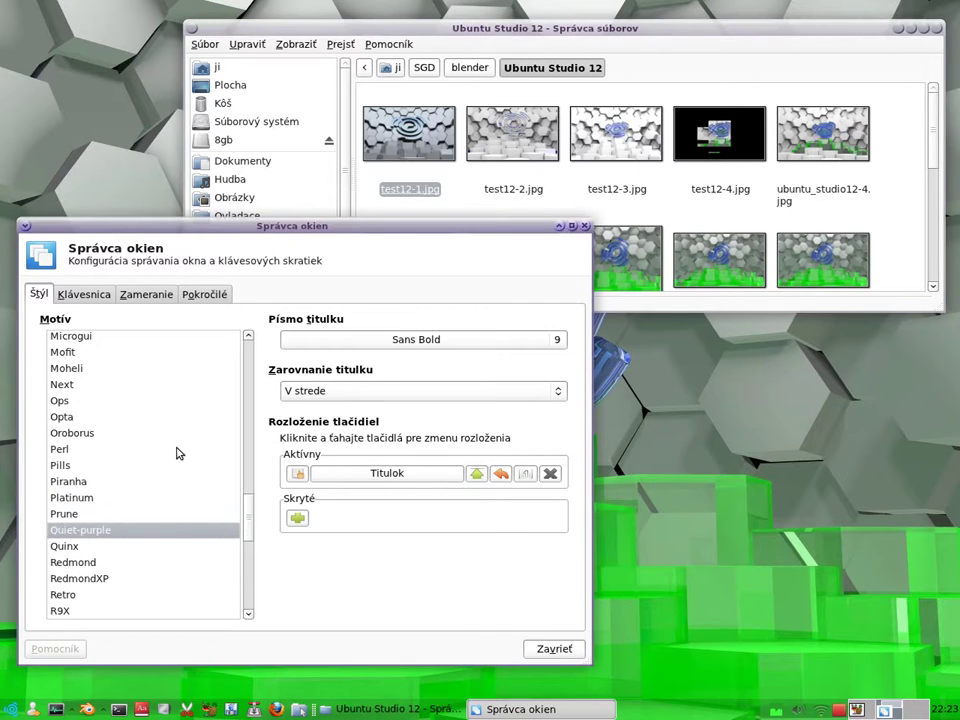
{"action": "key", "text": "Down"}
{"action": "key", "text": "Down"}
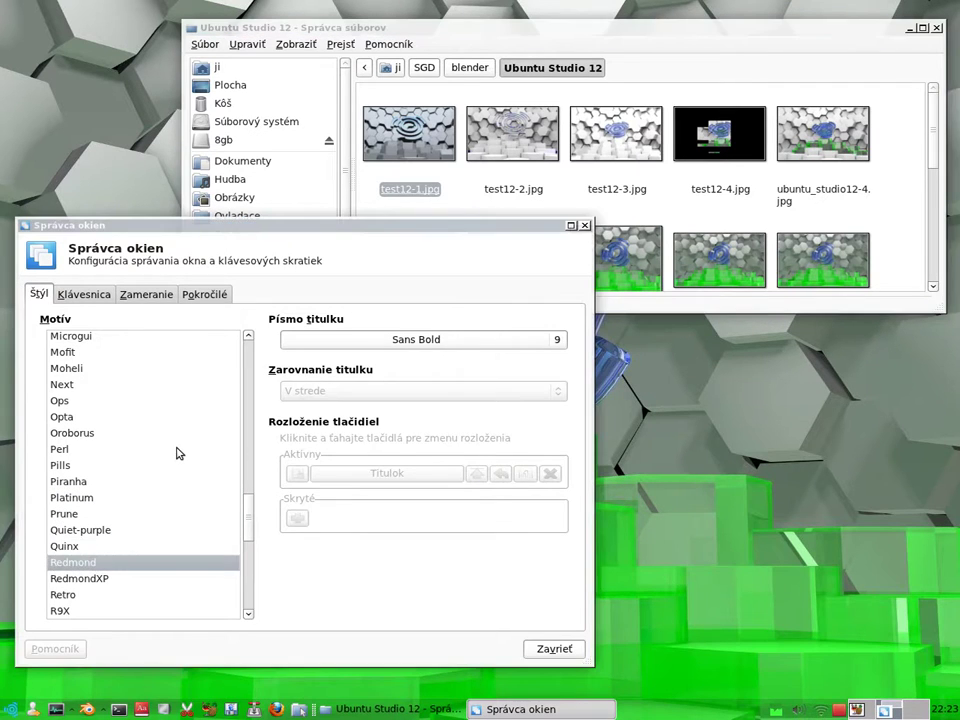
{"action": "key", "text": "Down"}
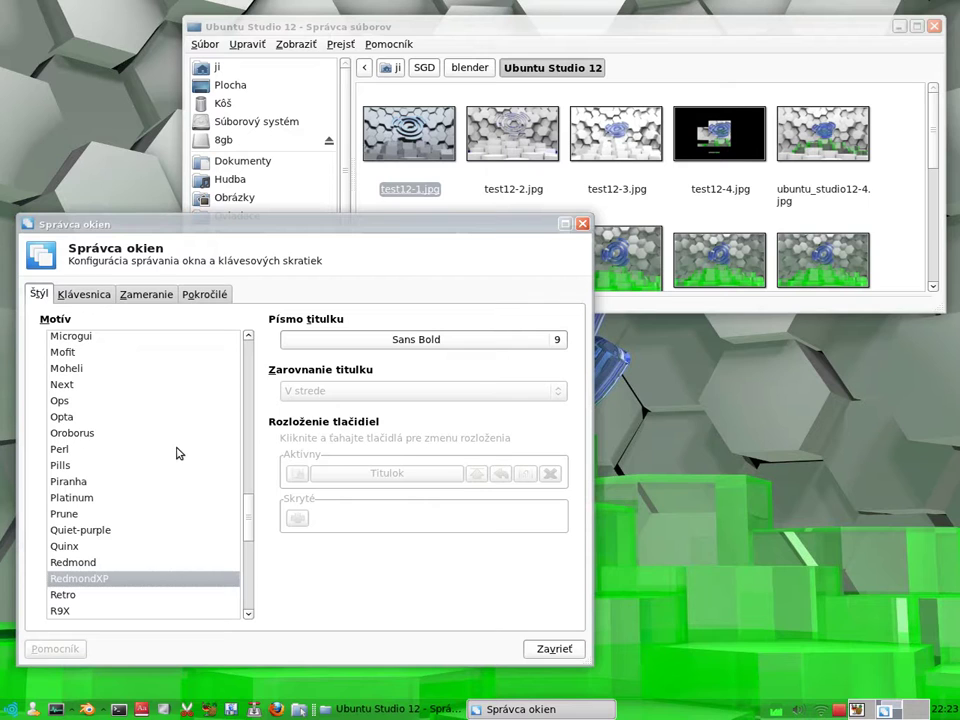
{"action": "key", "text": "Down"}
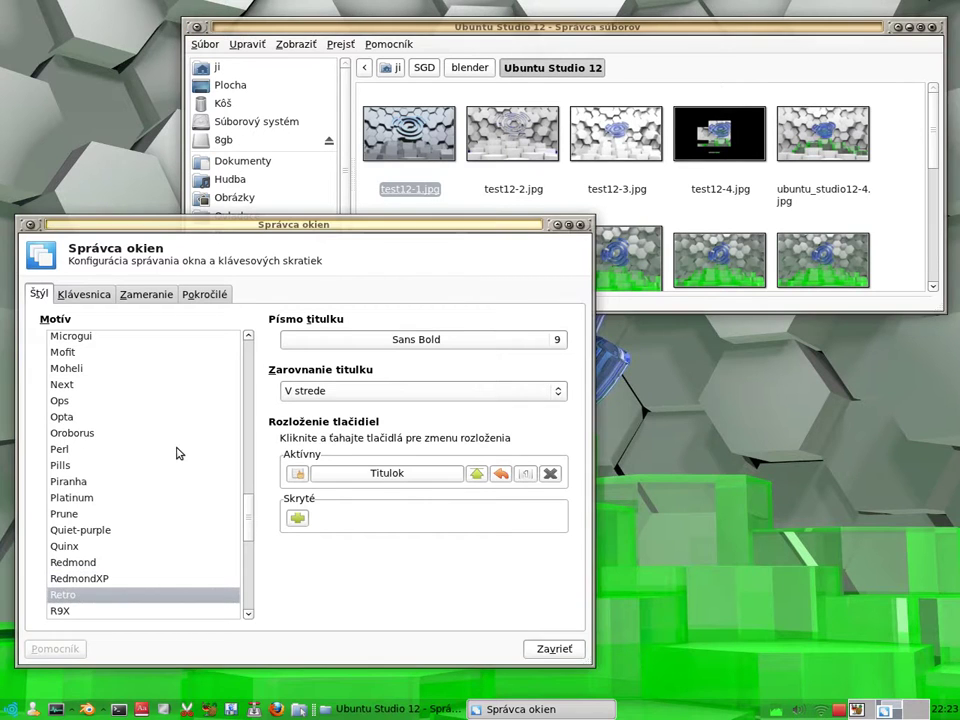
{"action": "key", "text": "Down"}
Step: Preview the window themes in order from Sassandra through Smallscreen
{"action": "scroll", "coordinate": [177, 454], "scroll_direction": "down", "scroll_amount": 4}
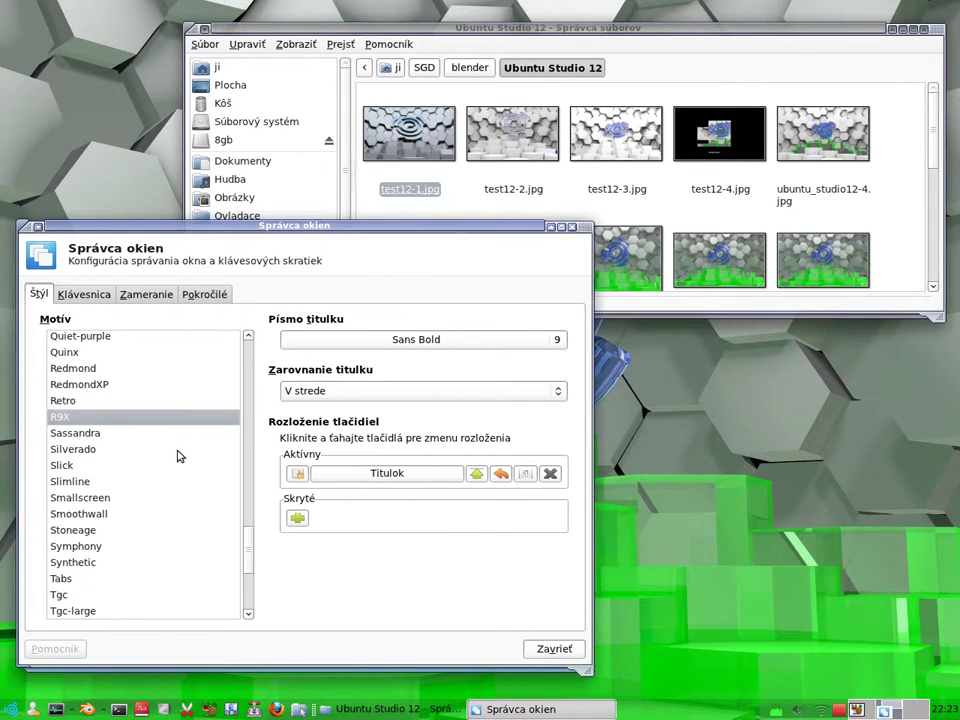
{"action": "key", "text": "Down"}
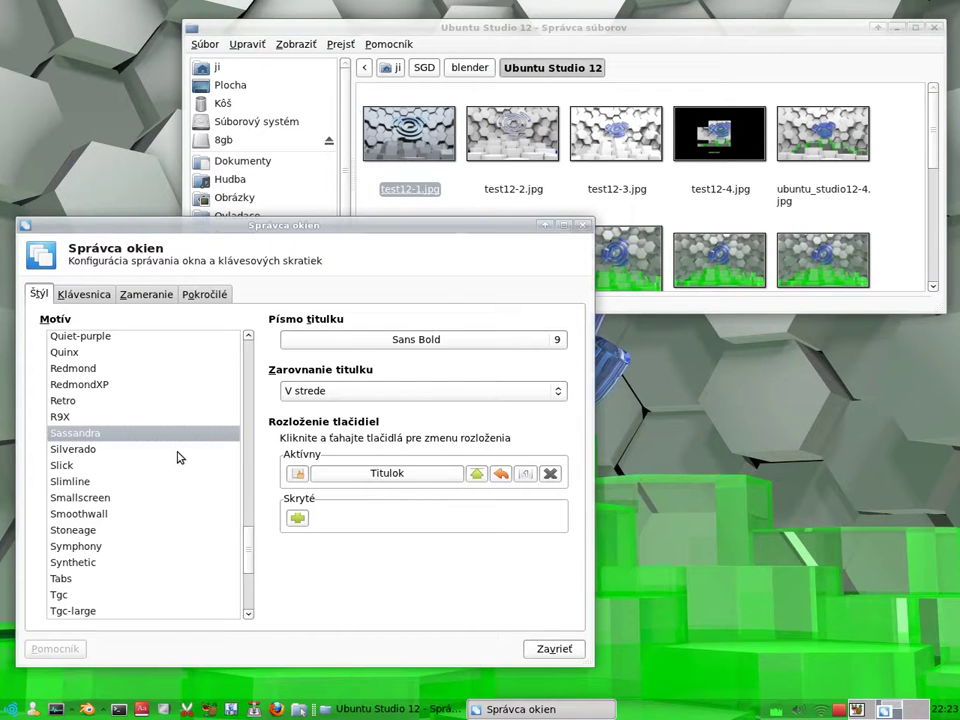
{"action": "key", "text": "Down"}
{"action": "key", "text": "Down"}
{"action": "key", "text": "Down"}
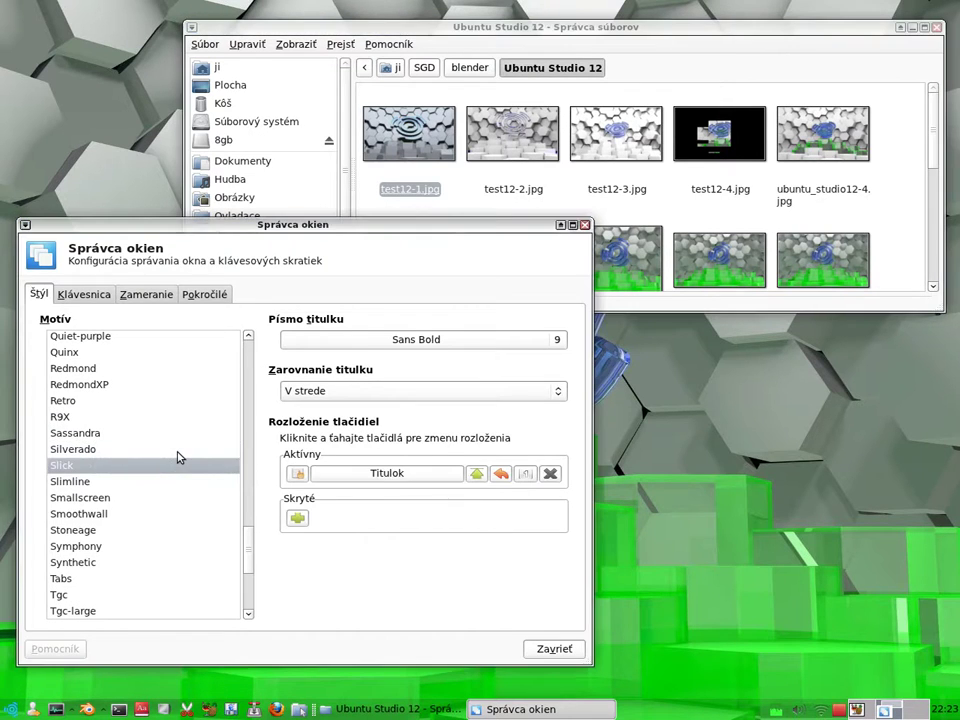
{"action": "key", "text": "Down"}
Step: Move the file manager window slightly down the desktop and roll it up to its title bar
{"action": "left_click_drag", "start_coordinate": [567, 34], "coordinate": [573, 77]}
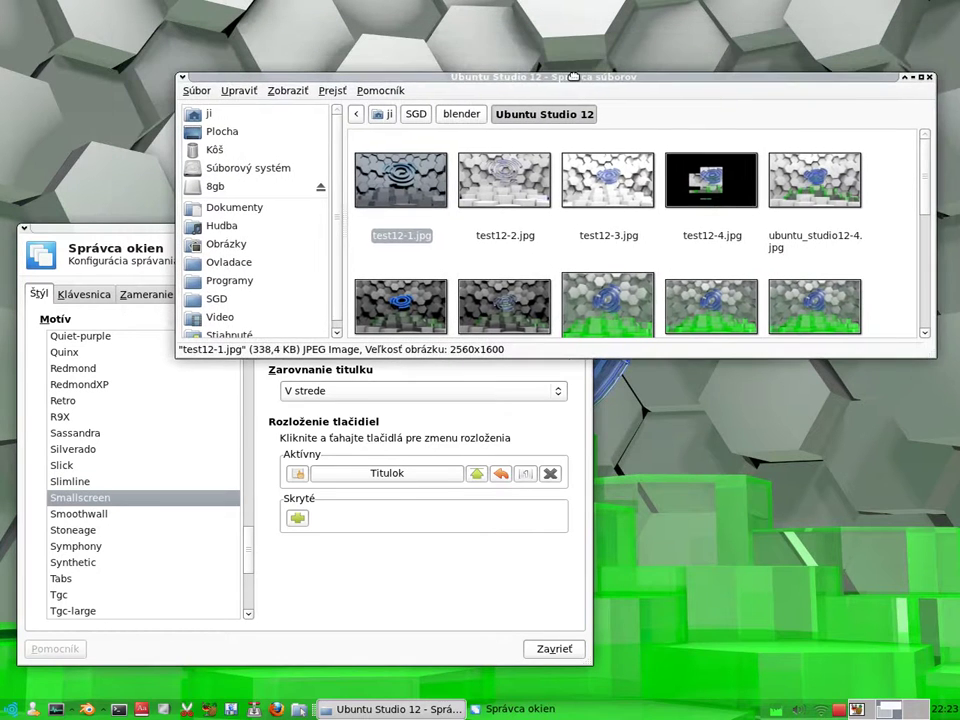
{"action": "left_click", "coordinate": [903, 78]}
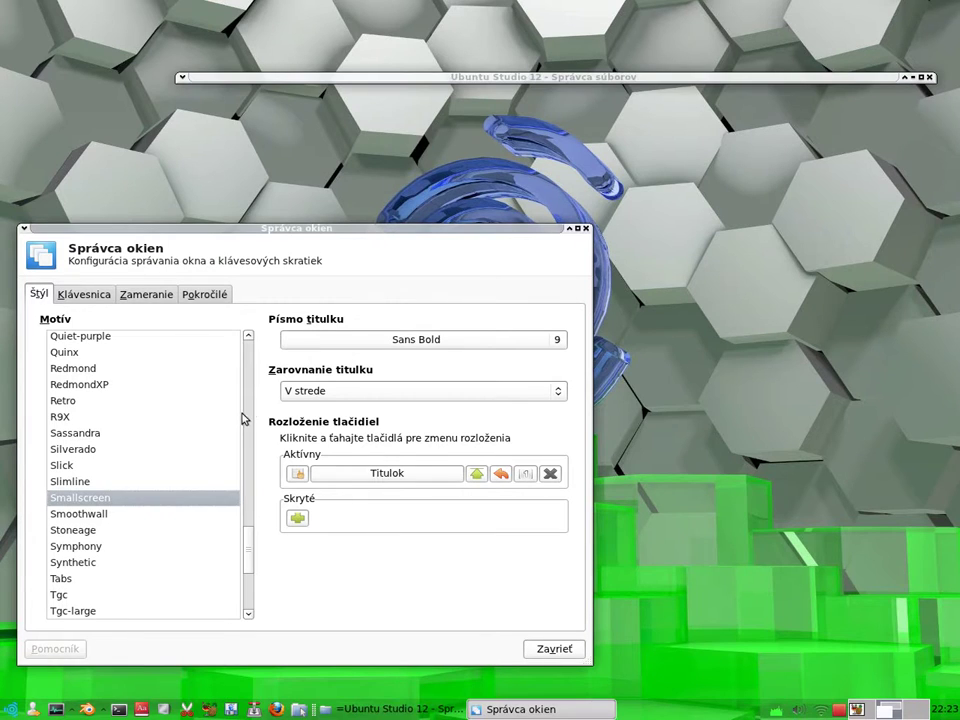
Step: Preview the window themes from Smoothwall through Tgc, comparing the rolled-up file manager with the open settings window
{"action": "key", "text": "Down"}
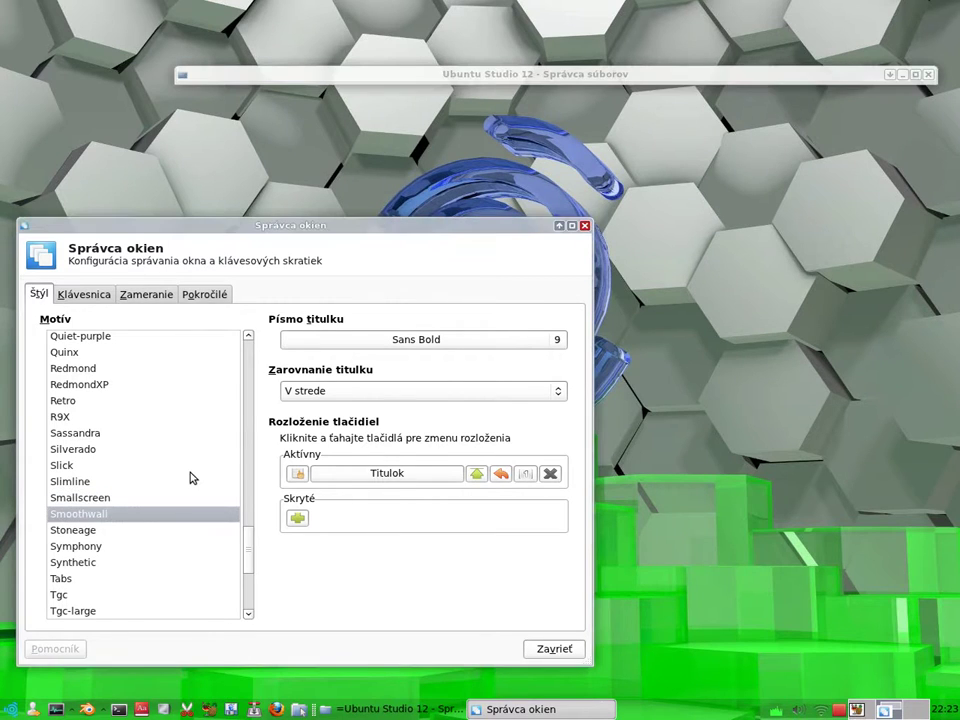
{"action": "key", "text": "Down"}
{"action": "key", "text": "Down"}
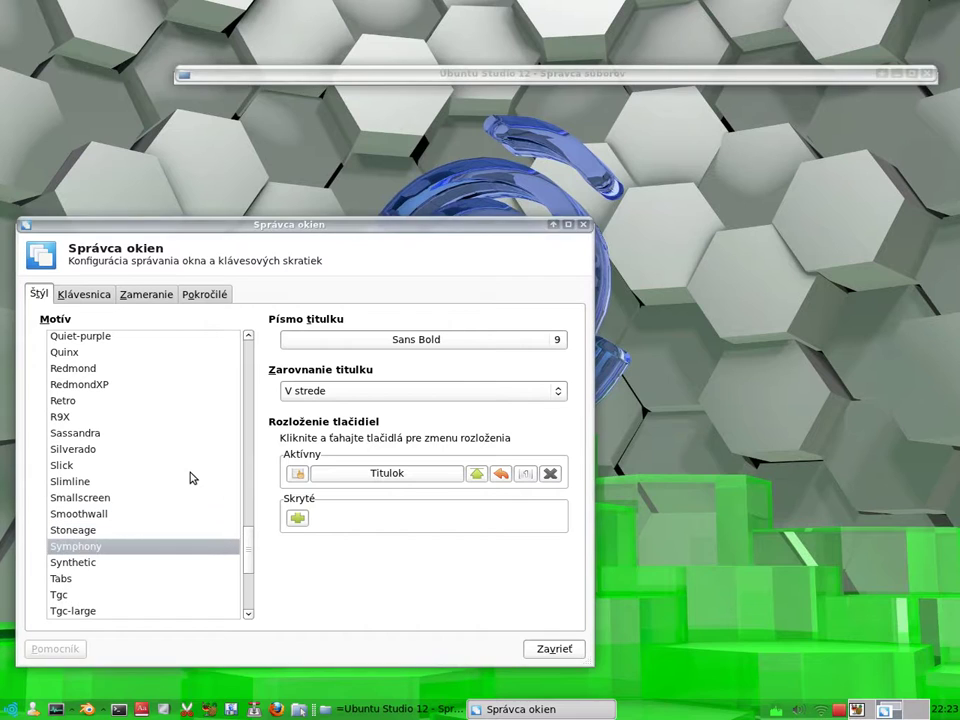
{"action": "key", "text": "Down"}
{"action": "key", "text": "Down"}
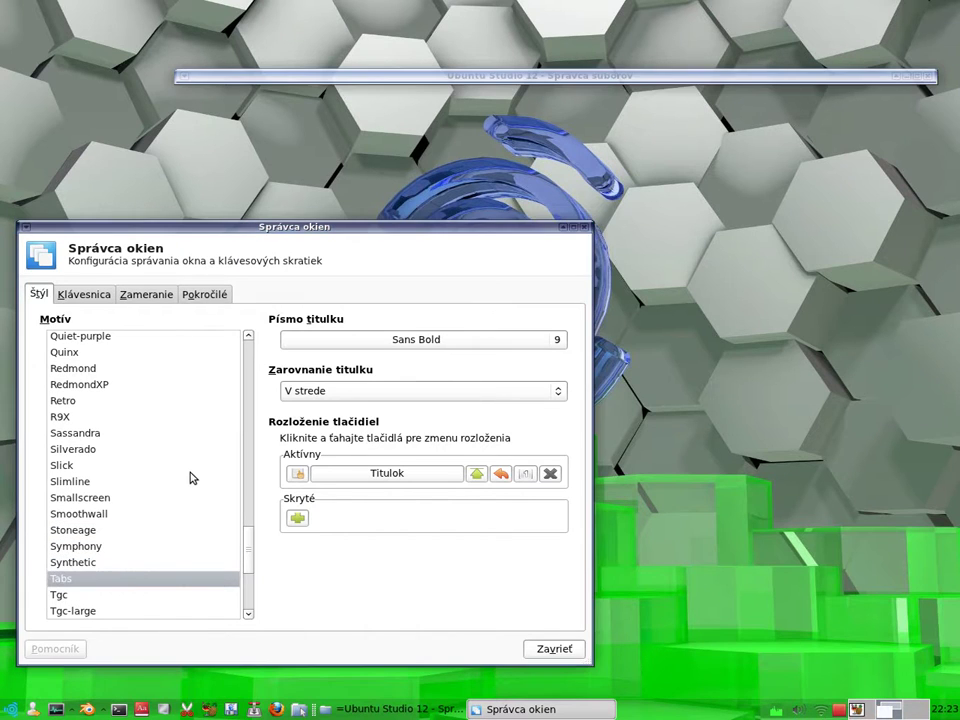
{"action": "key", "text": "Down"}
Step: Continue previewing the window themes in the list from Tgc-large through Trench
{"action": "scroll", "coordinate": [193, 479], "scroll_direction": "down", "scroll_amount": 3}
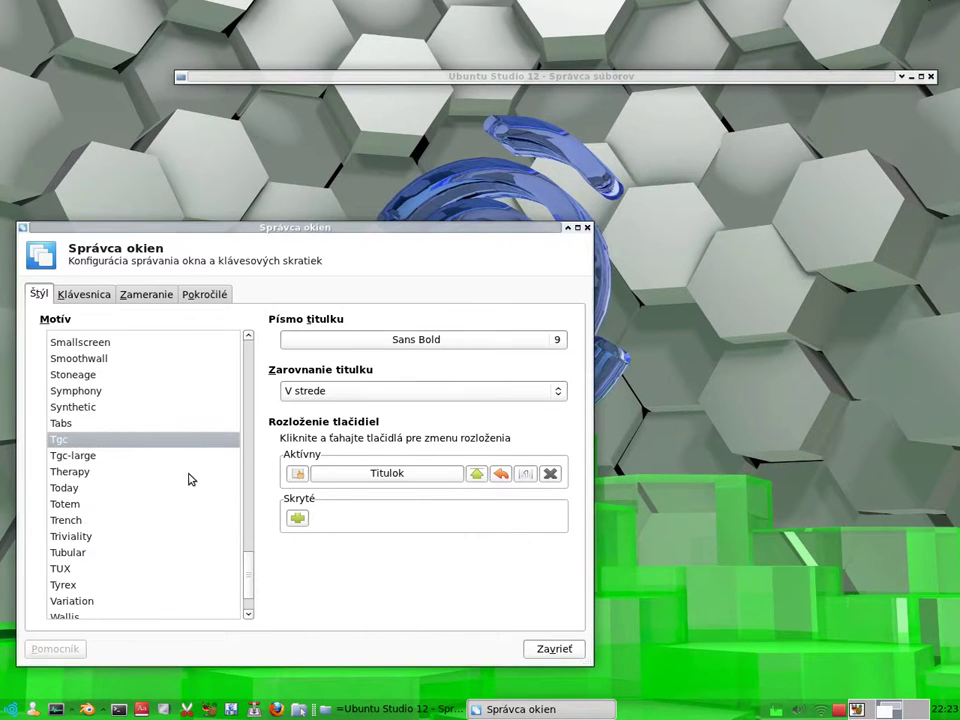
{"action": "key", "text": "Down"}
{"action": "key", "text": "Down"}
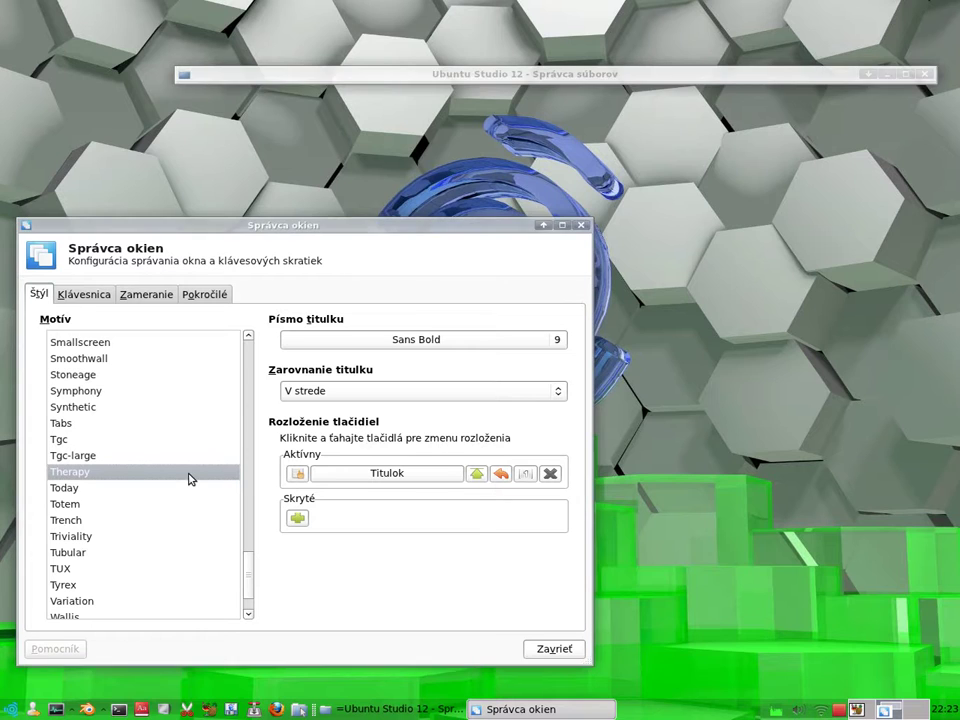
{"action": "key", "text": "Down"}
{"action": "key", "text": "Down"}
{"action": "key", "text": "Down"}
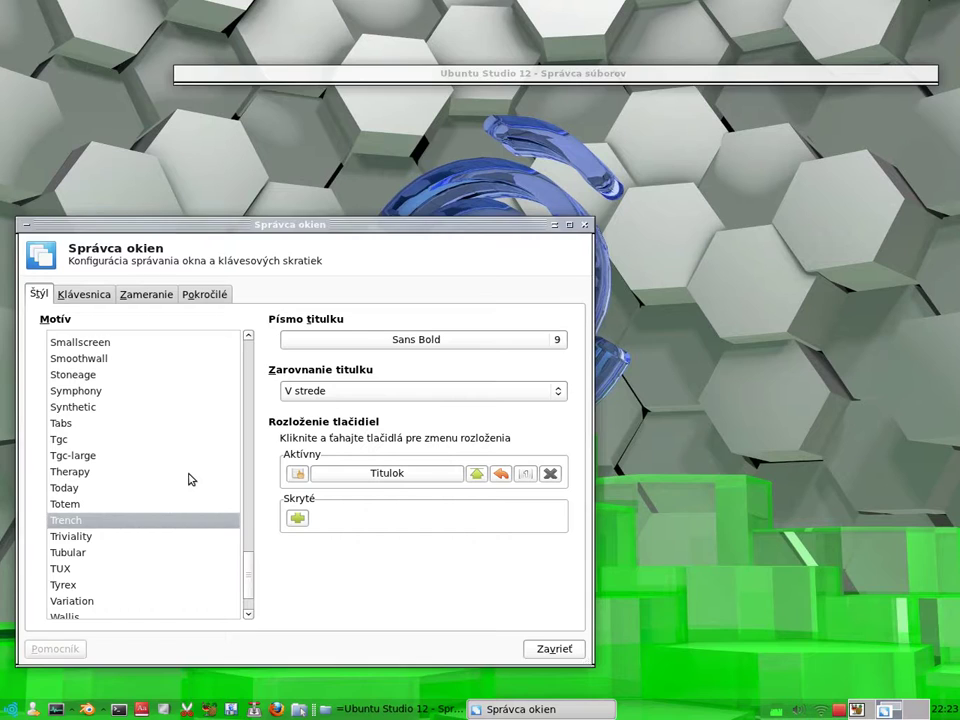
Step: Try out the window themes from Triviality through Wallis to compare their decorations
{"action": "key", "text": "Down"}
{"action": "key", "text": "Down"}
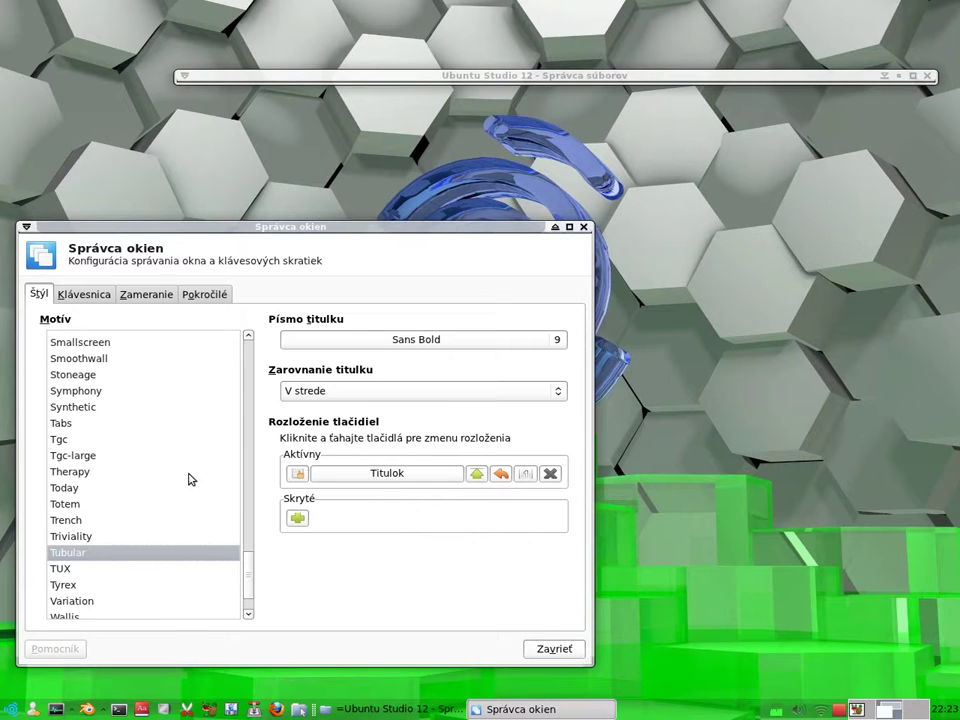
{"action": "key", "text": "Down"}
{"action": "key", "text": "Down"}
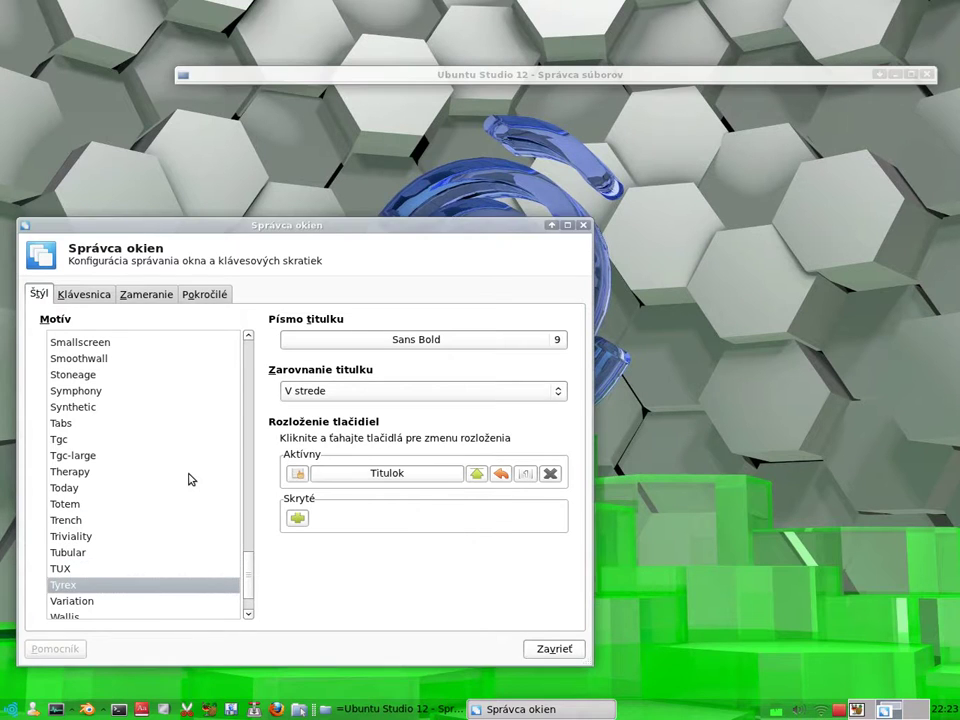
{"action": "key", "text": "Down"}
{"action": "key", "text": "Down"}
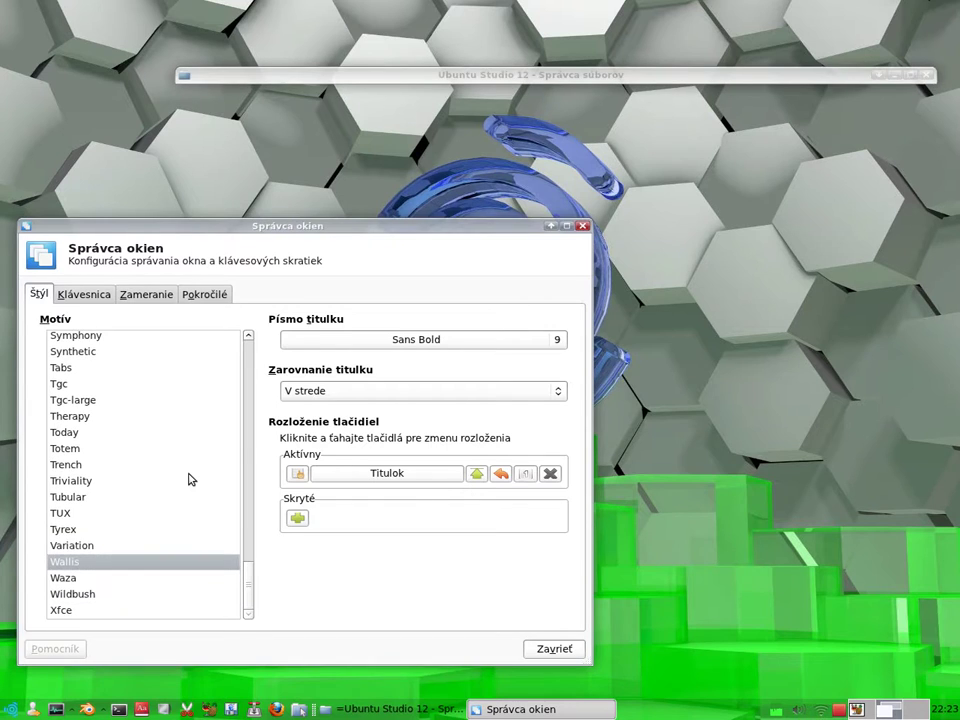
Step: Preview the last window themes from Waza through Xfce and display the window manager's keyboard shortcuts
{"action": "key", "text": "Down"}
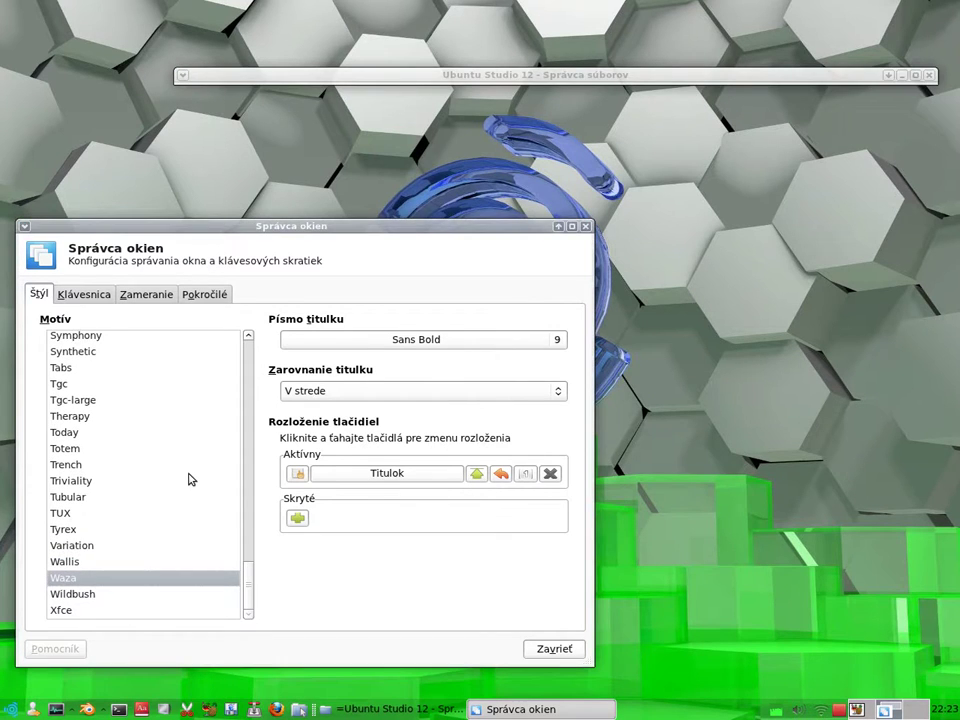
{"action": "key", "text": "Down"}
{"action": "key", "text": "Down"}
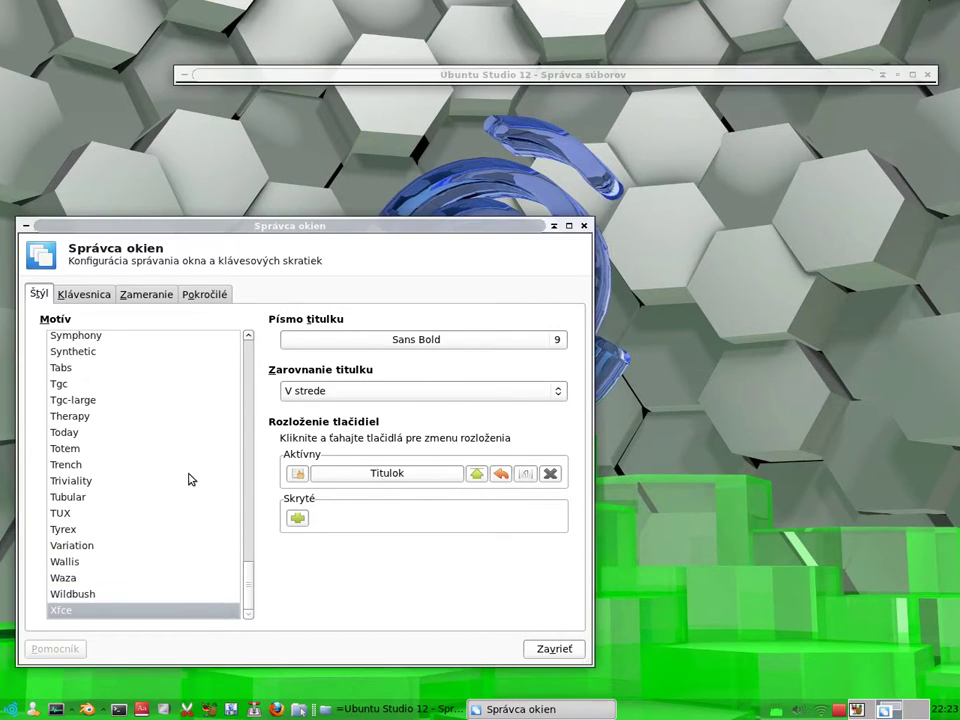
{"action": "left_click", "coordinate": [87, 296]}
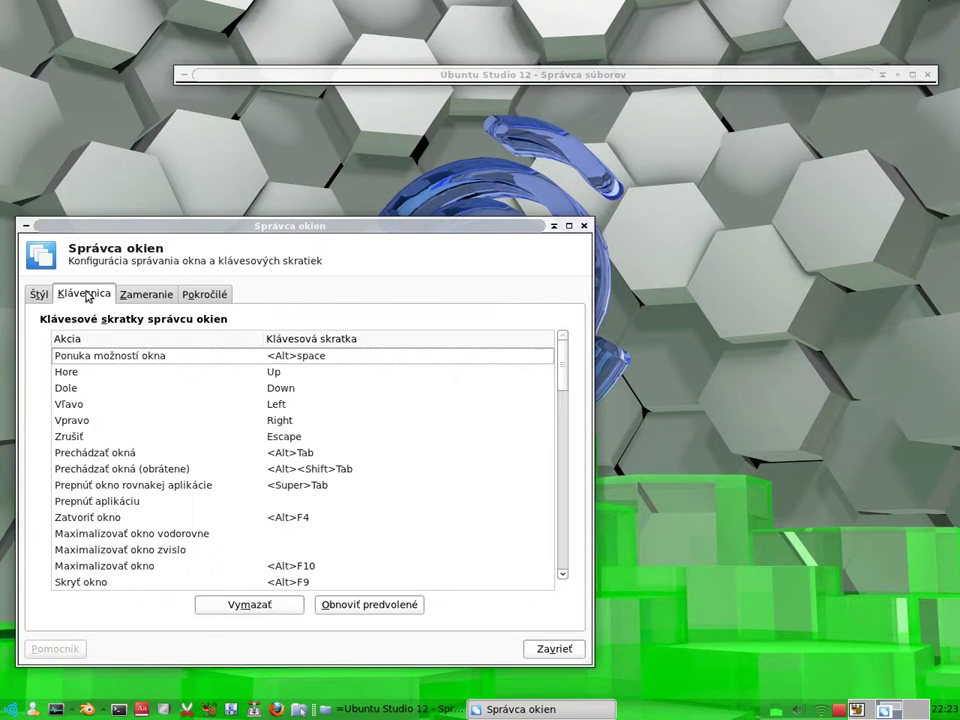
Step: Review the focus settings and enable snapping windows to other windows (Prichytávať okná k iným oknám) in the advanced settings
{"action": "left_click", "coordinate": [150, 296]}
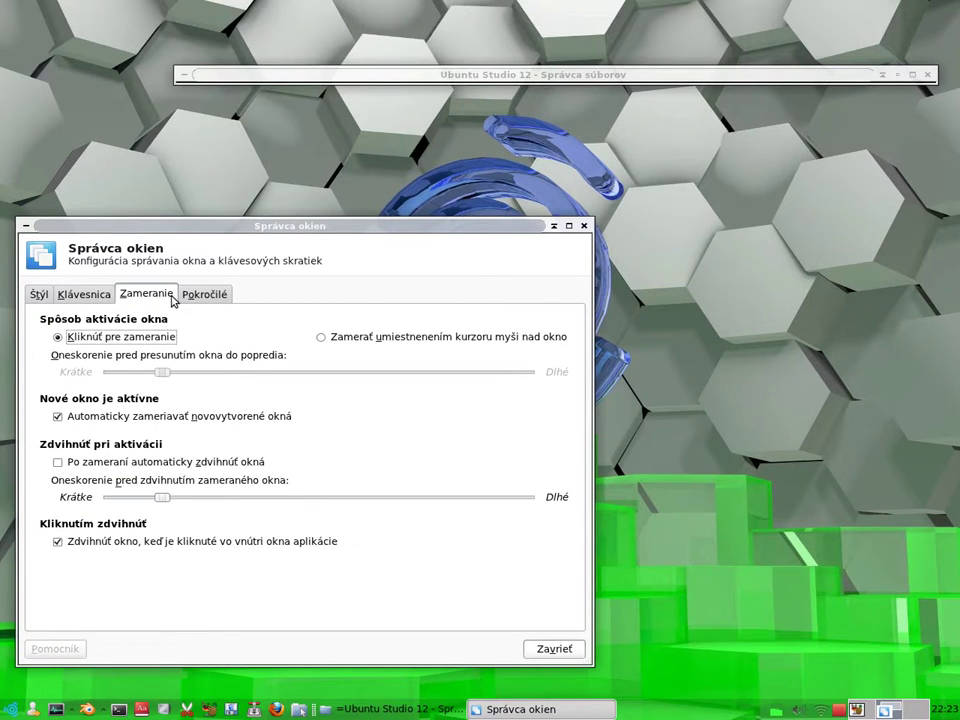
{"action": "left_click", "coordinate": [190, 296]}
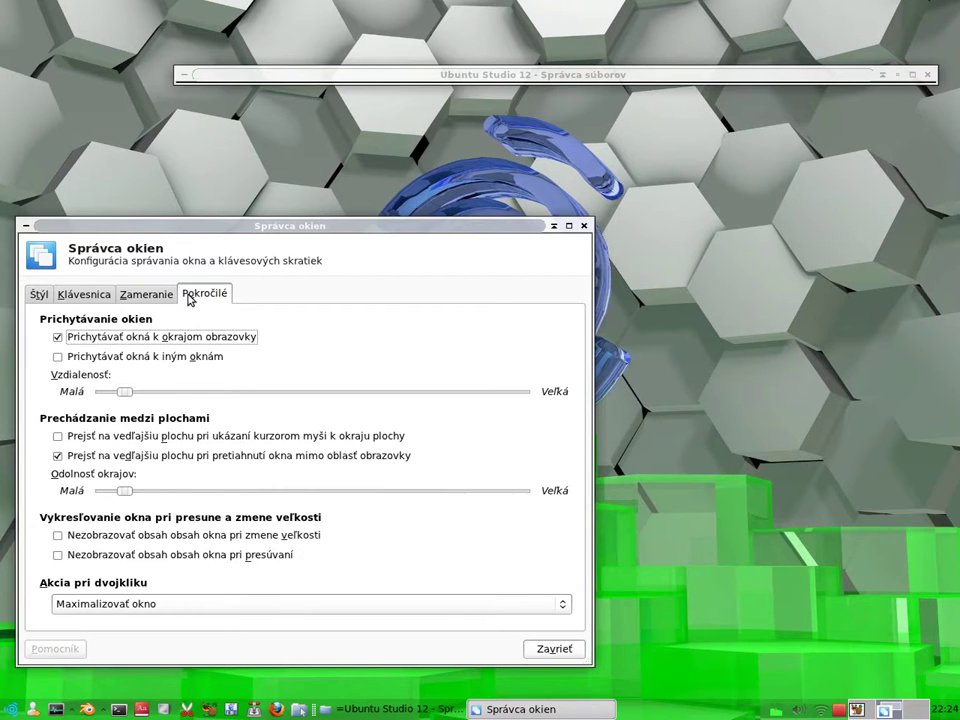
{"action": "left_click", "coordinate": [176, 357]}
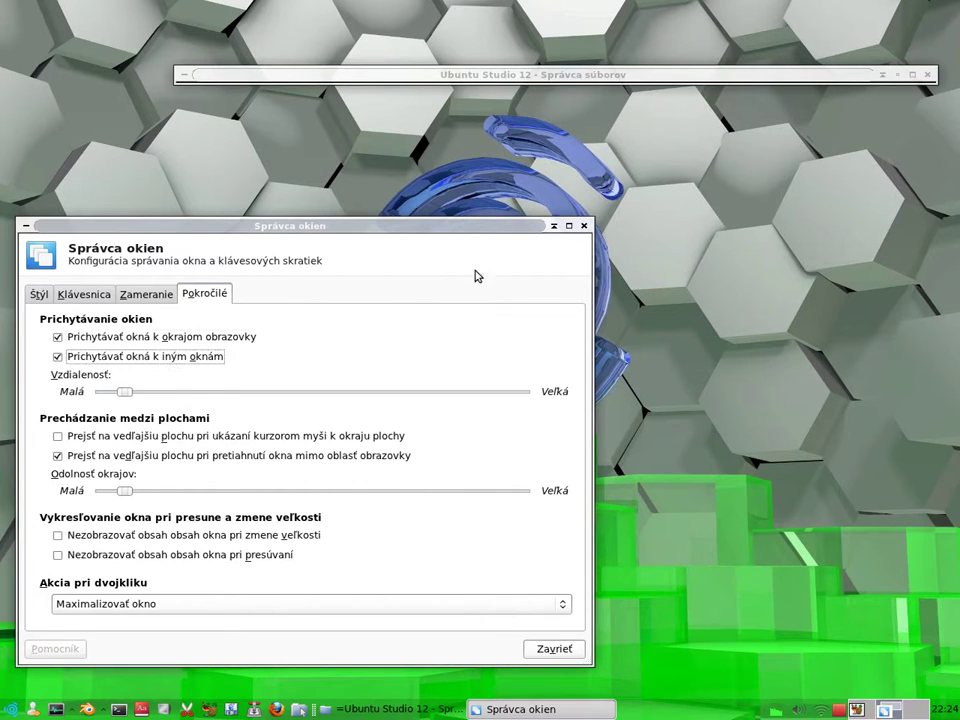
Step: Unroll the file manager into the desktop's upper-right corner and move the settings window against it to test window snapping
{"action": "left_click", "coordinate": [881, 75]}
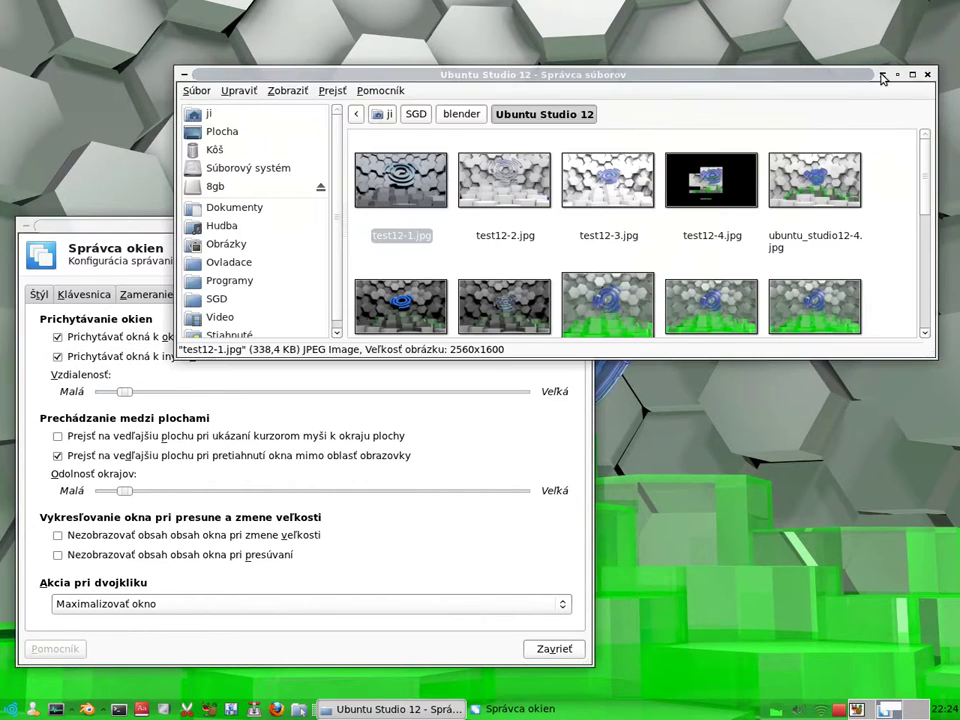
{"action": "left_click_drag", "start_coordinate": [865, 75], "coordinate": [887, 10]}
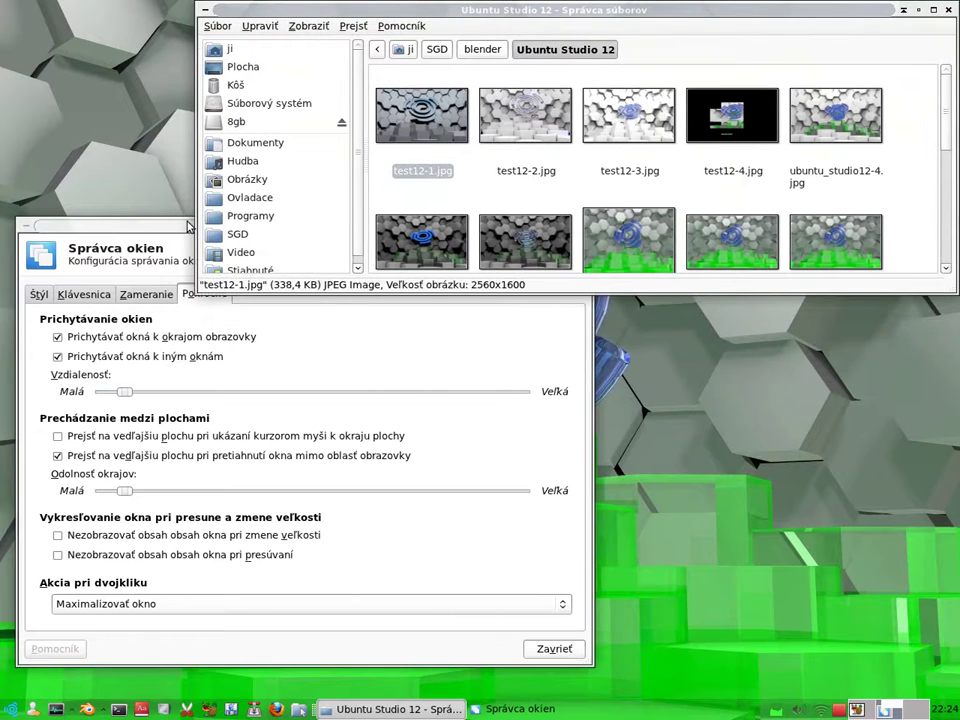
{"action": "left_click_drag", "start_coordinate": [172, 221], "coordinate": [289, 217]}
Step: Disable snapping windows to other windows and move the settings window around the file manager to compare the behaviour
{"action": "left_click", "coordinate": [203, 343]}
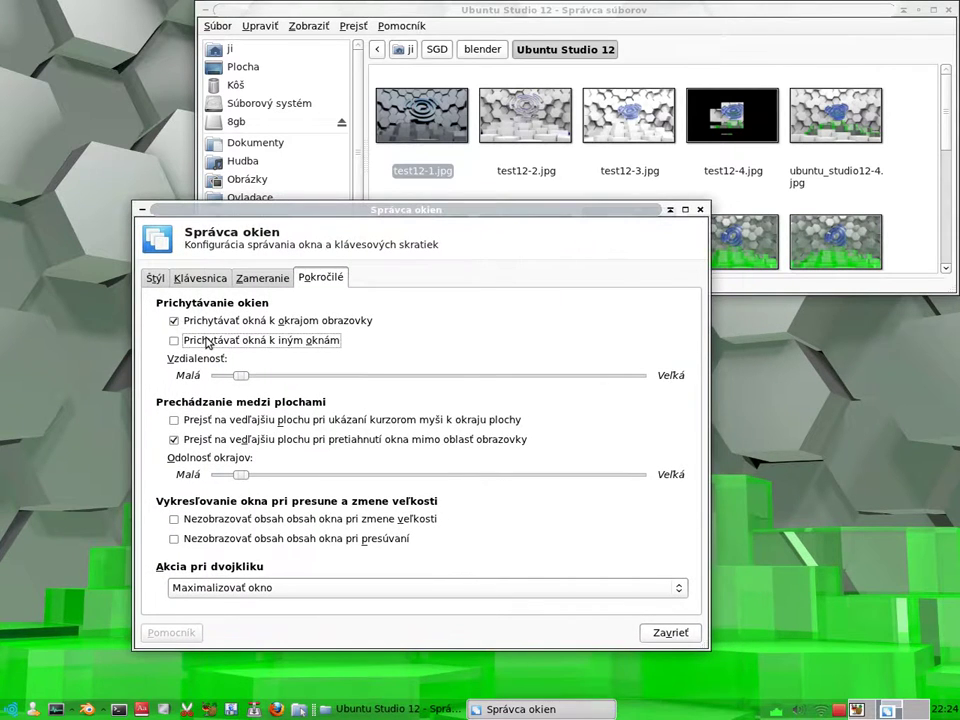
{"action": "left_click_drag", "start_coordinate": [386, 219], "coordinate": [281, 148]}
{"action": "left_click_drag", "start_coordinate": [298, 33], "coordinate": [282, 94]}
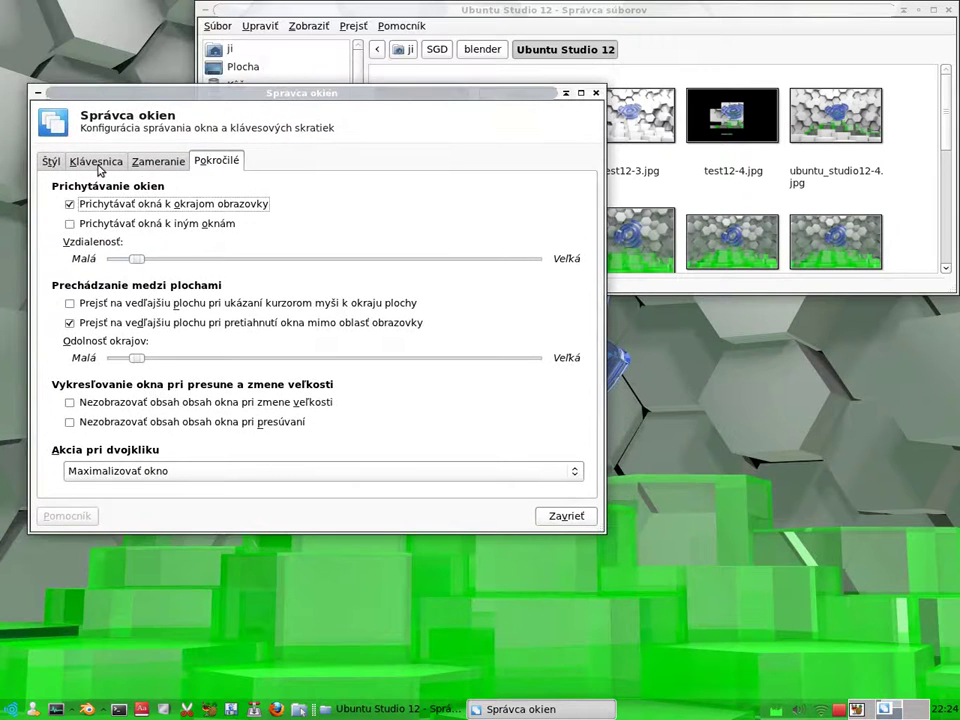
Step: Return to the window style settings and close the window manager settings
{"action": "left_click", "coordinate": [47, 164]}
{"action": "left_click", "coordinate": [567, 516]}
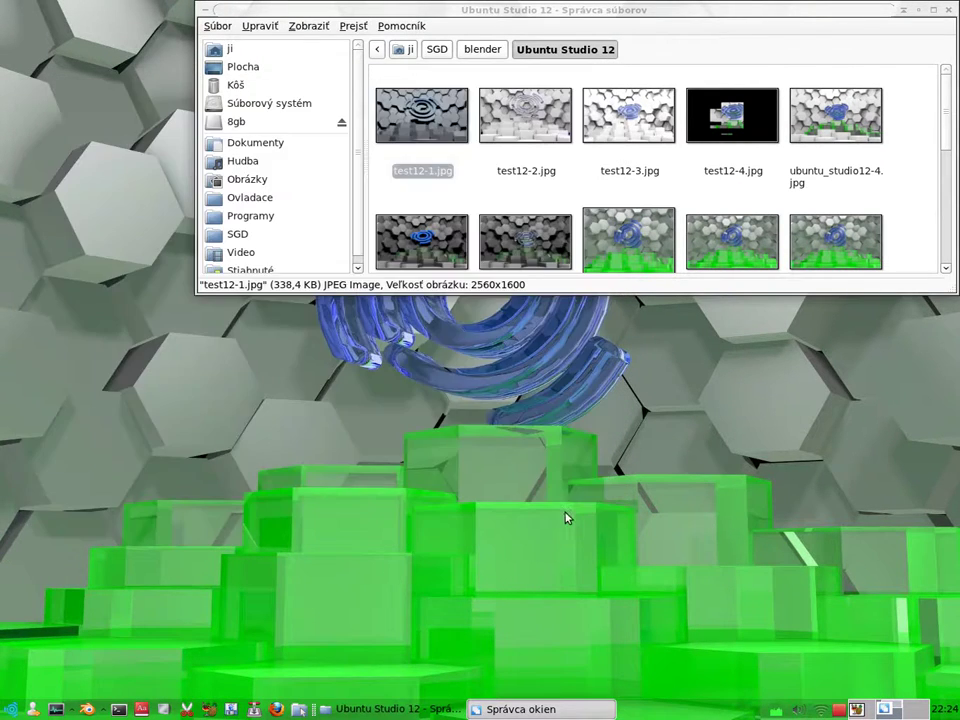
Step: Move the file manager away from the desktop's upper-right corner and roll it up to its title bar
{"action": "left_click", "coordinate": [735, 142]}
{"action": "left_click_drag", "start_coordinate": [797, 17], "coordinate": [714, 58]}
{"action": "left_click", "coordinate": [789, 295]}
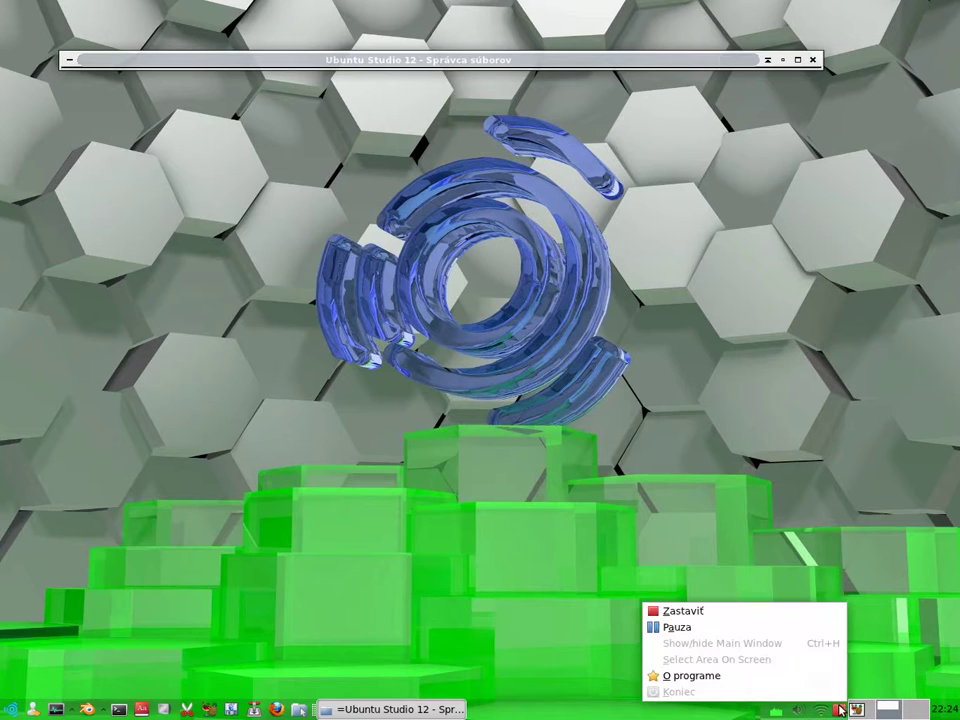